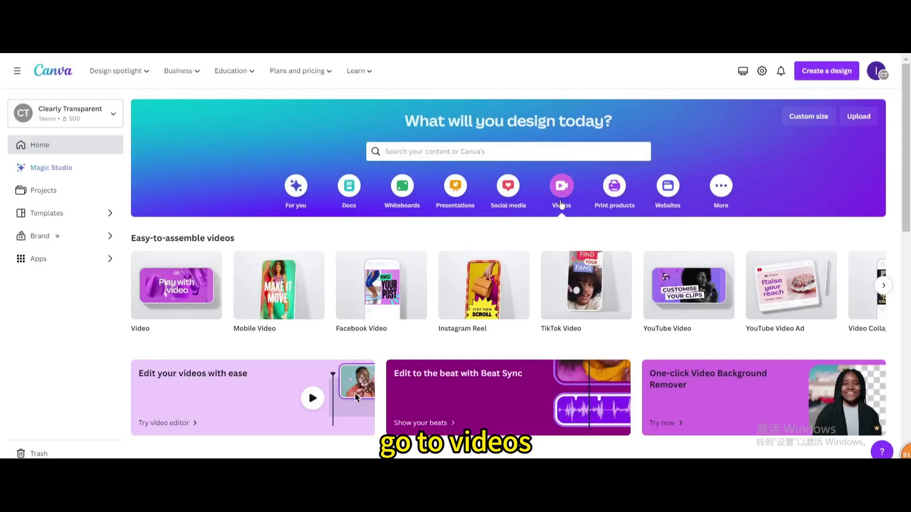
Step: Create a blank Video design and set the recently used beach sunrise photo as the page background
left_click(190, 282)
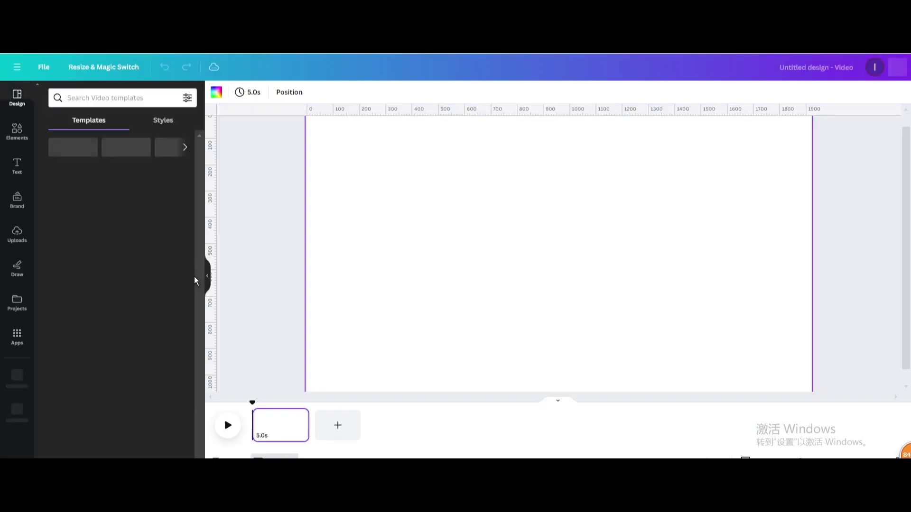
left_click(17, 138)
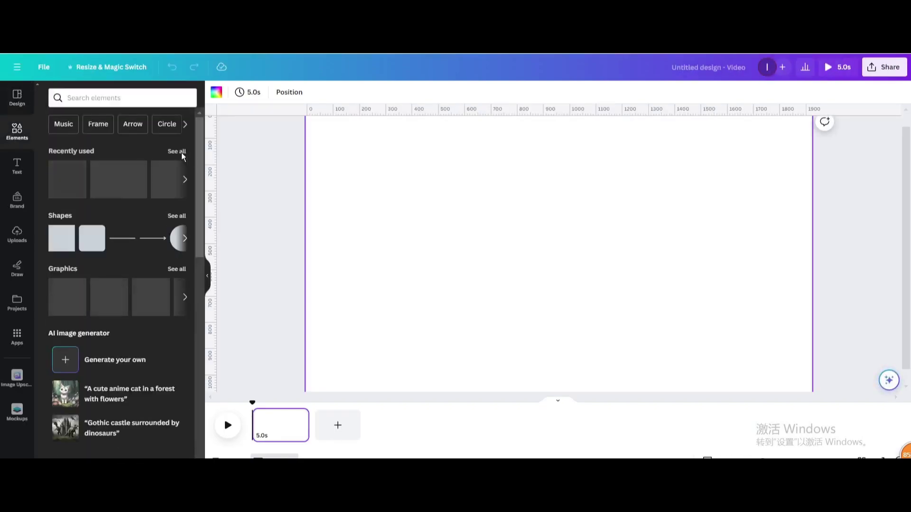
left_click(177, 151)
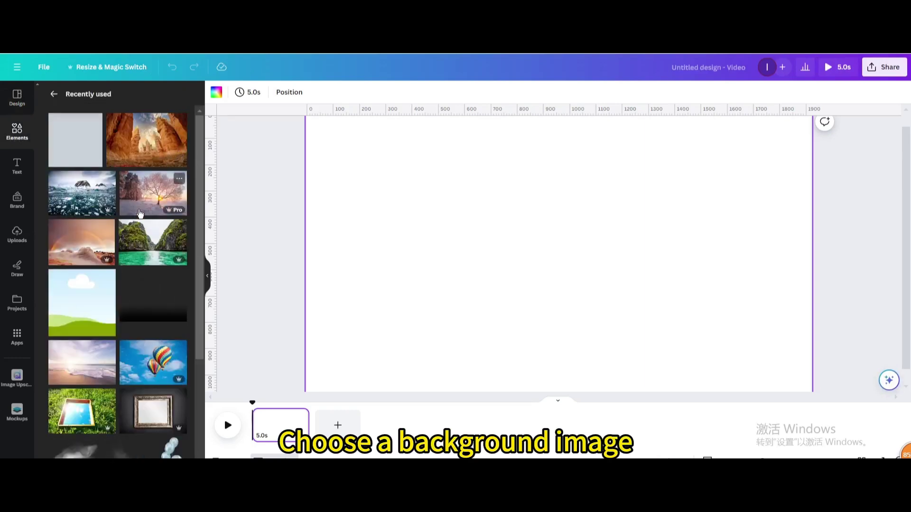
left_click(89, 354)
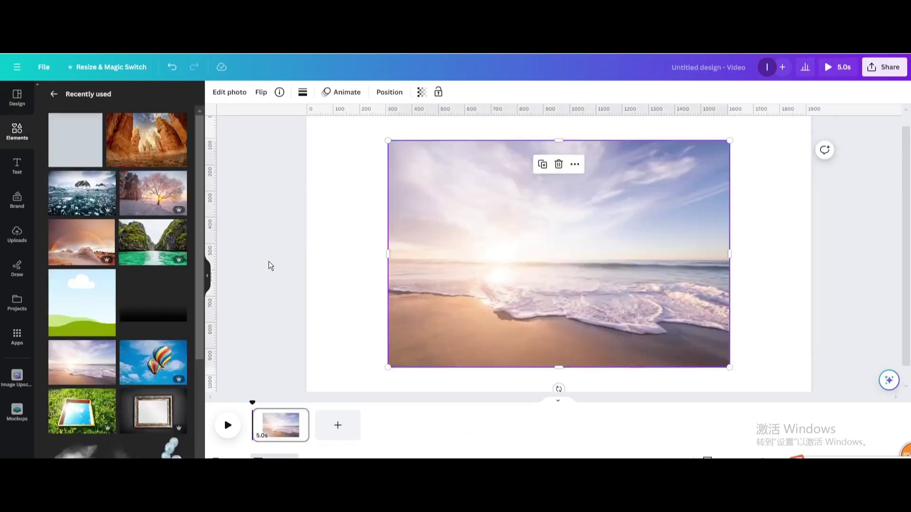
right_click(537, 249)
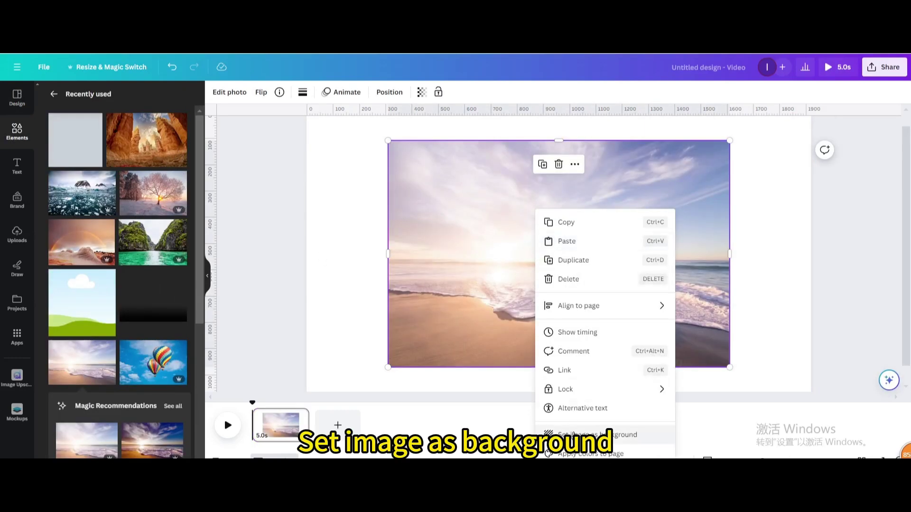
left_click(573, 435)
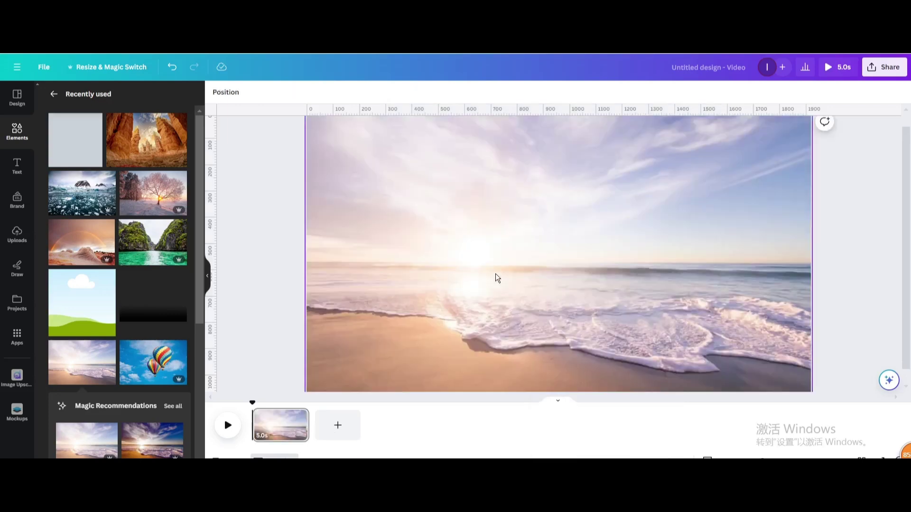
scroll(494, 272, "down", 2)
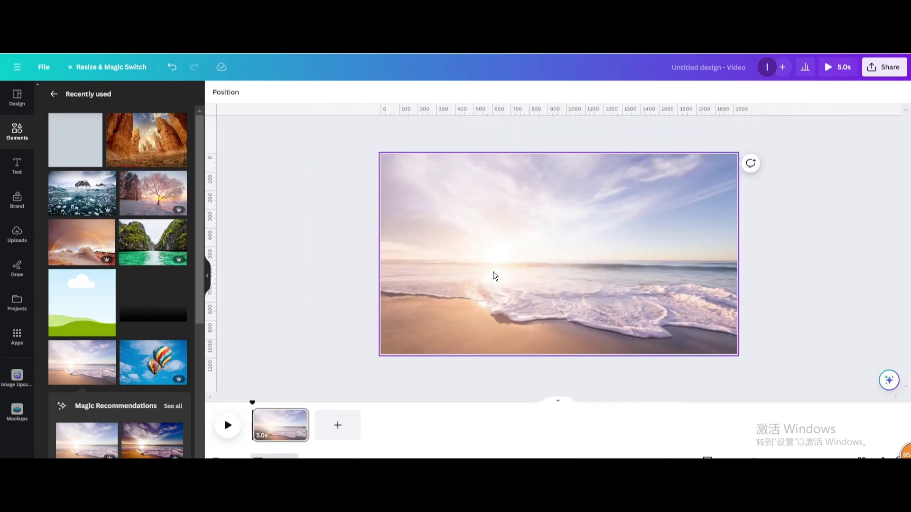
Step: Add a heading reading "Beautiful scenery" and move it to the upper part of the page
left_click(18, 166)
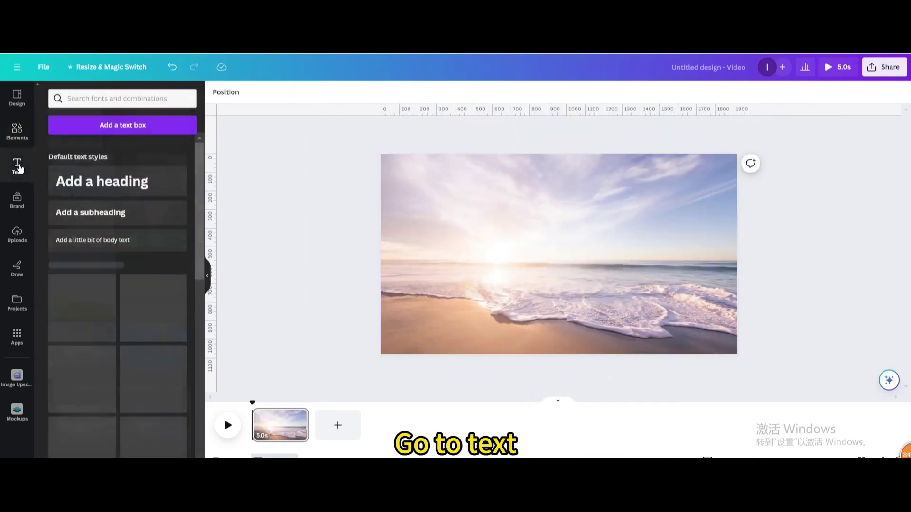
left_click(106, 189)
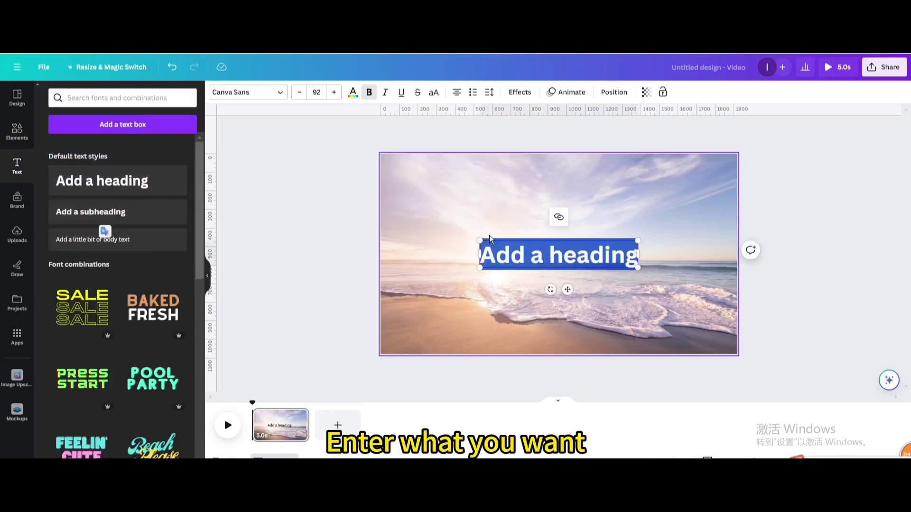
type("Beautiful scenery")
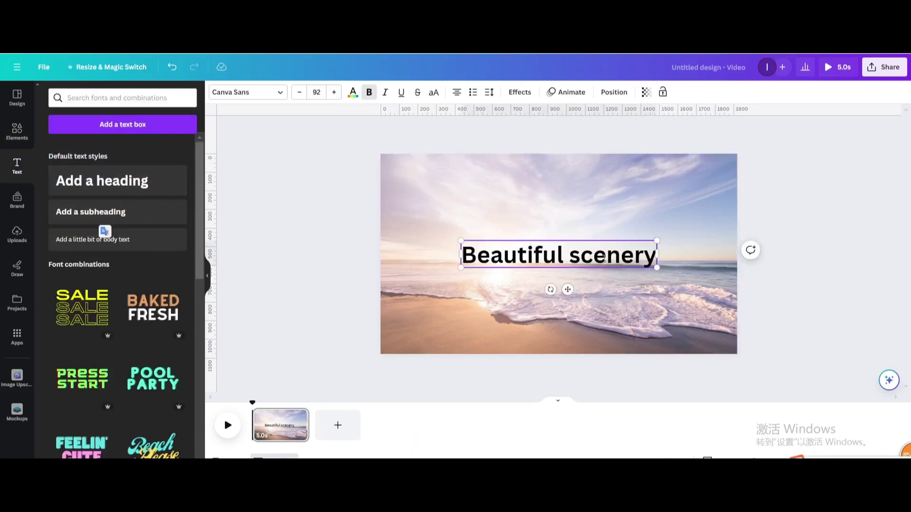
key("Return")
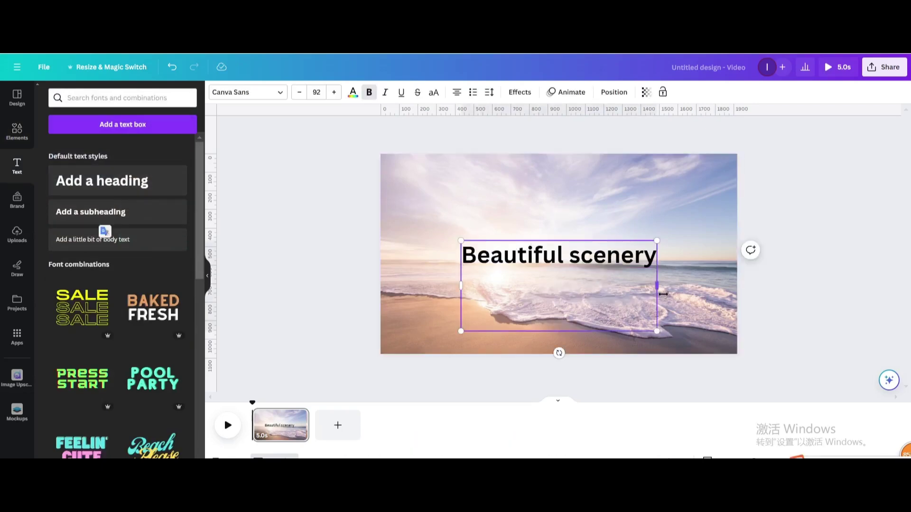
left_click(664, 292)
left_click_drag(561, 253, 561, 177)
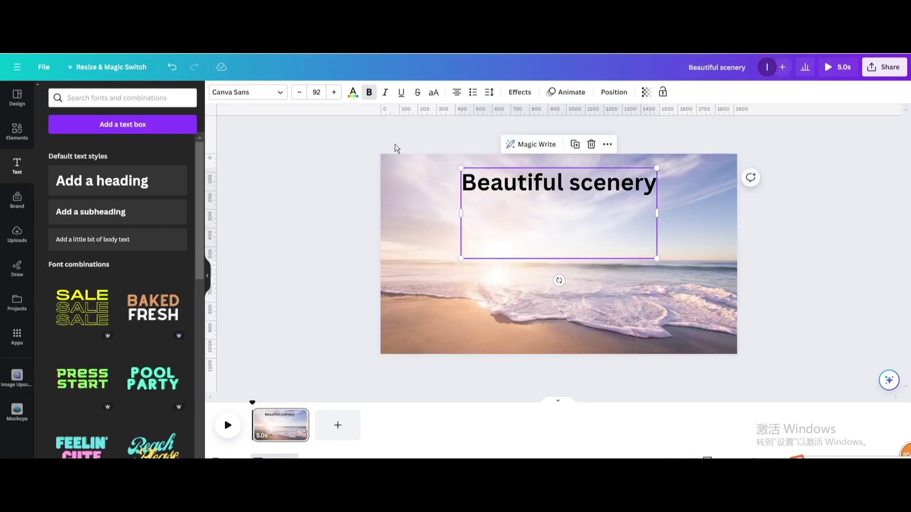
Step: Set the heading's font to Anton and move the heading up past the page's upper edge
left_click(280, 93)
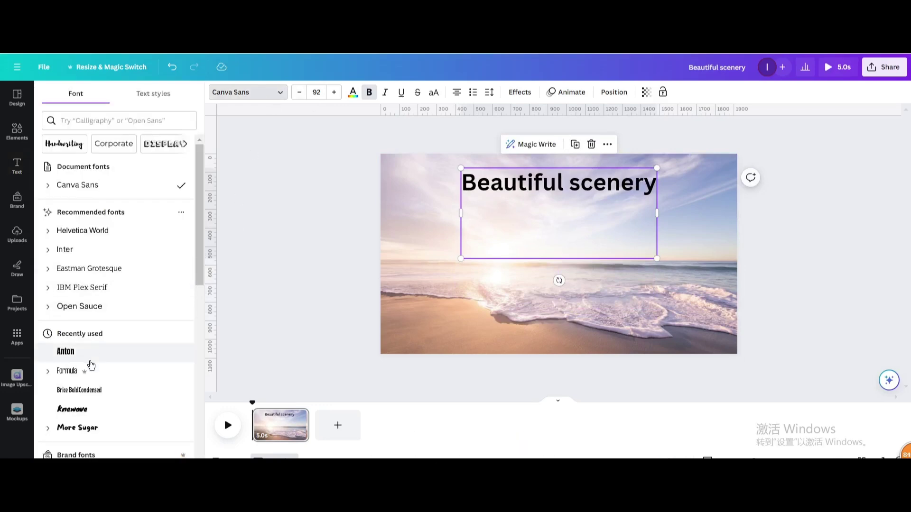
left_click(90, 356)
left_click_drag(573, 189, 572, 140)
Step: Duplicate the first page and move the heading on the copy down into the sky area
left_click(298, 416)
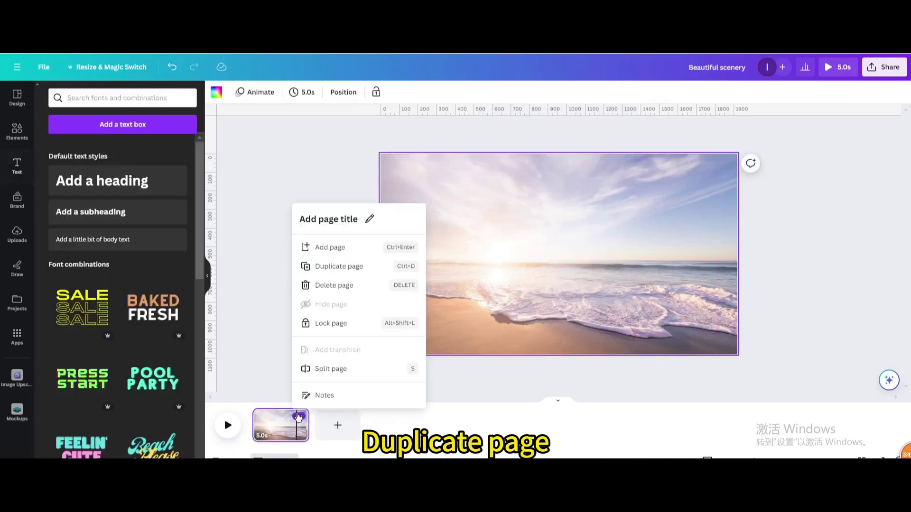
left_click(335, 267)
left_click(337, 425)
left_click(559, 166)
left_click_drag(558, 165, 554, 226)
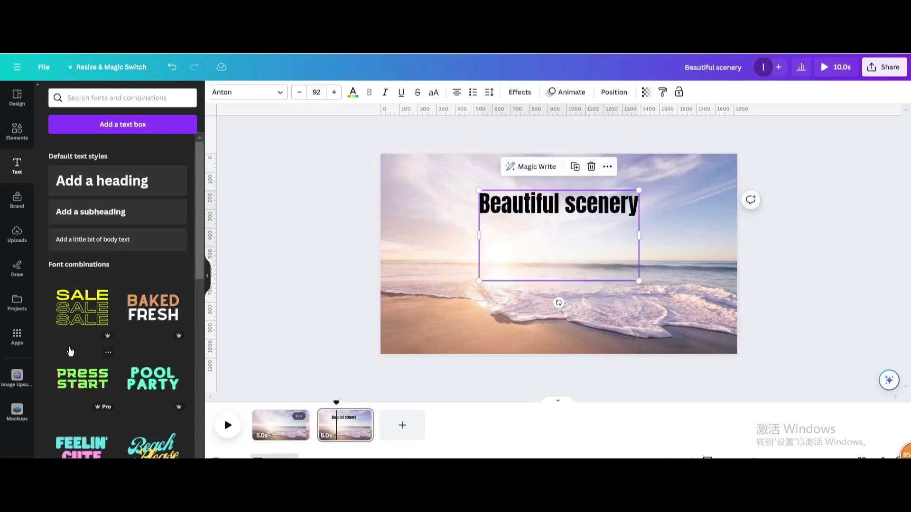
Step: Search the elements for "black gradient rectangle", limit the results to graphics and add the black fade to the second page
left_click(19, 128)
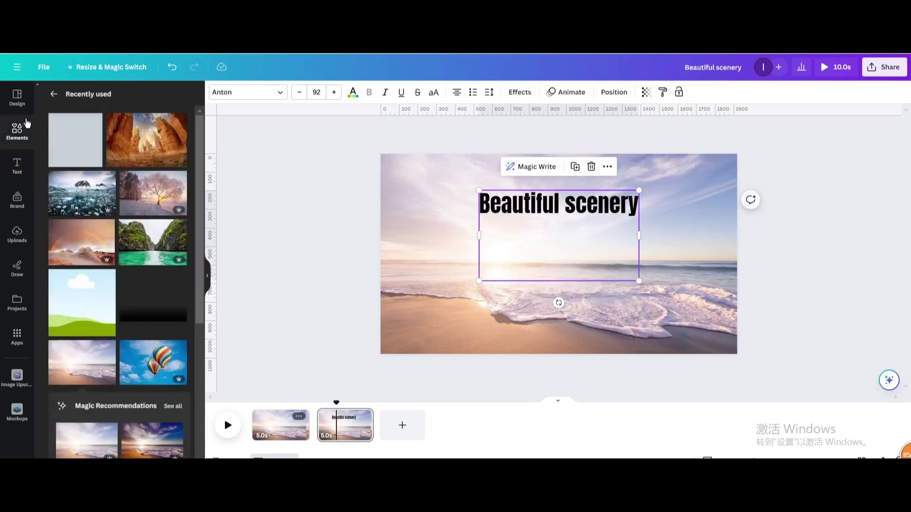
left_click(55, 94)
left_click(72, 96)
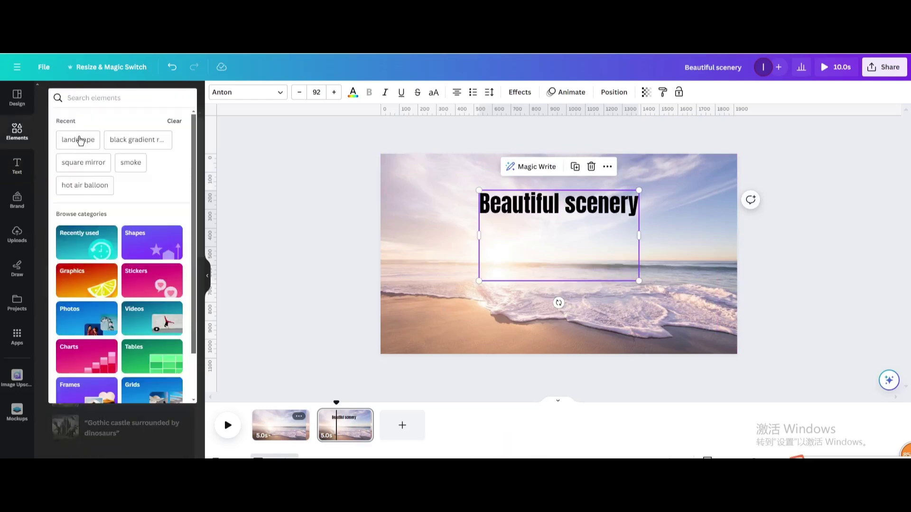
left_click(134, 141)
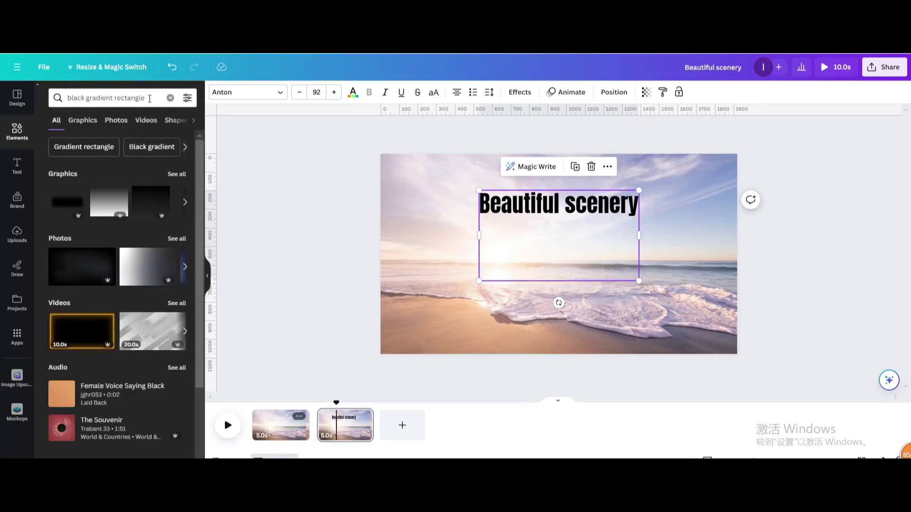
left_click(83, 123)
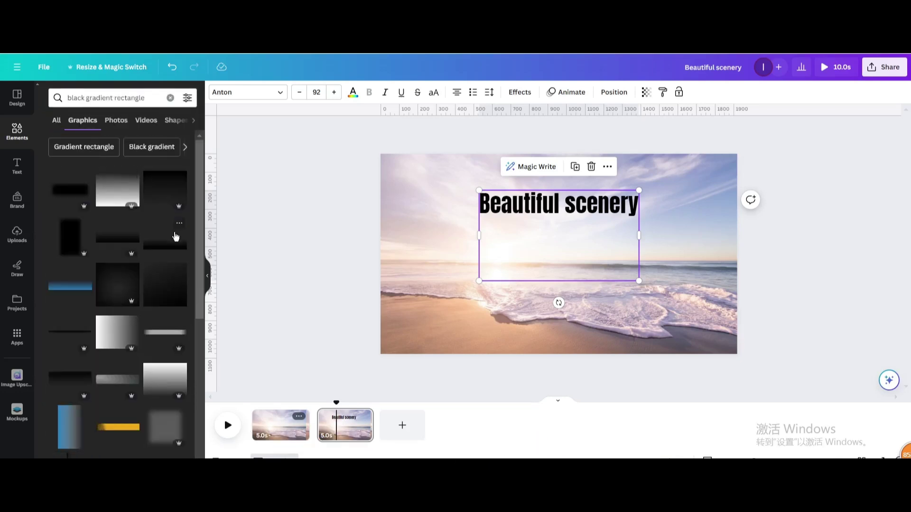
left_click(163, 235)
Step: Enlarge the black gradient to cover the whole second page and lock it
left_click_drag(491, 249, 393, 309)
left_click_drag(523, 274, 757, 193)
left_click(765, 199)
left_click(403, 182)
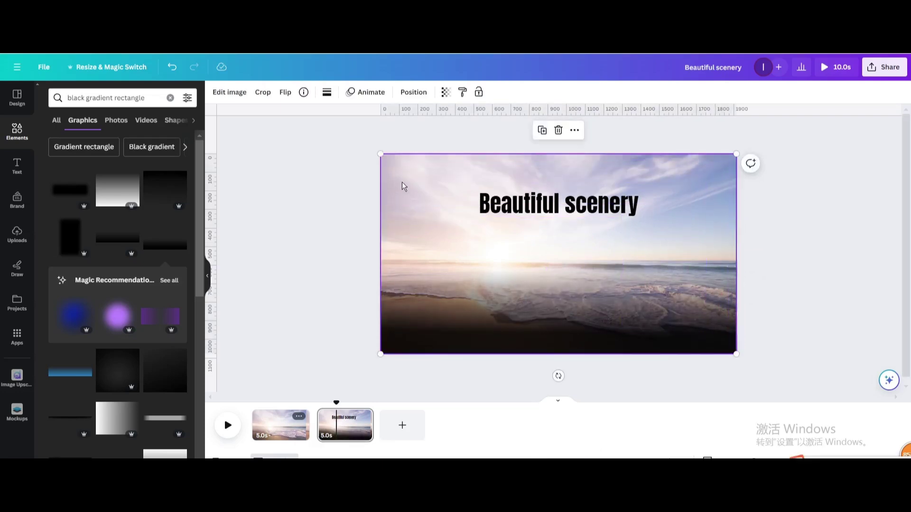
left_click(479, 92)
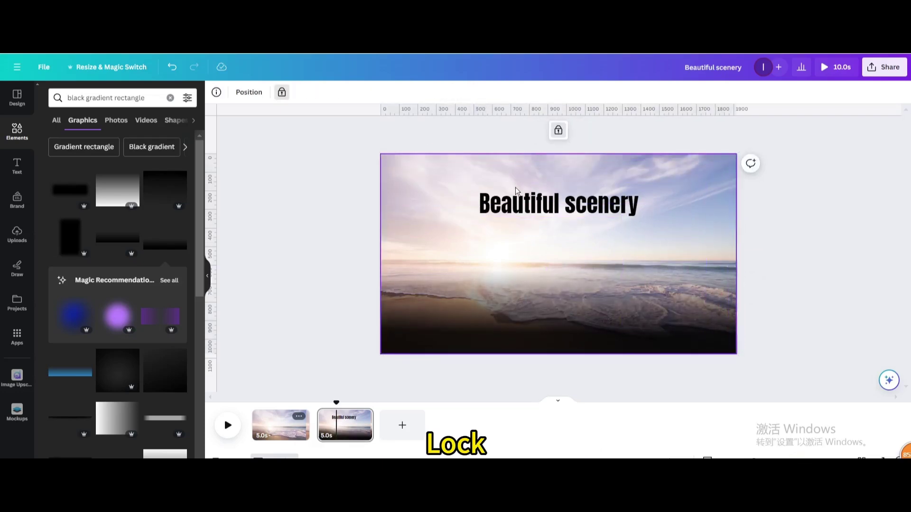
left_click(517, 219)
left_click(528, 209)
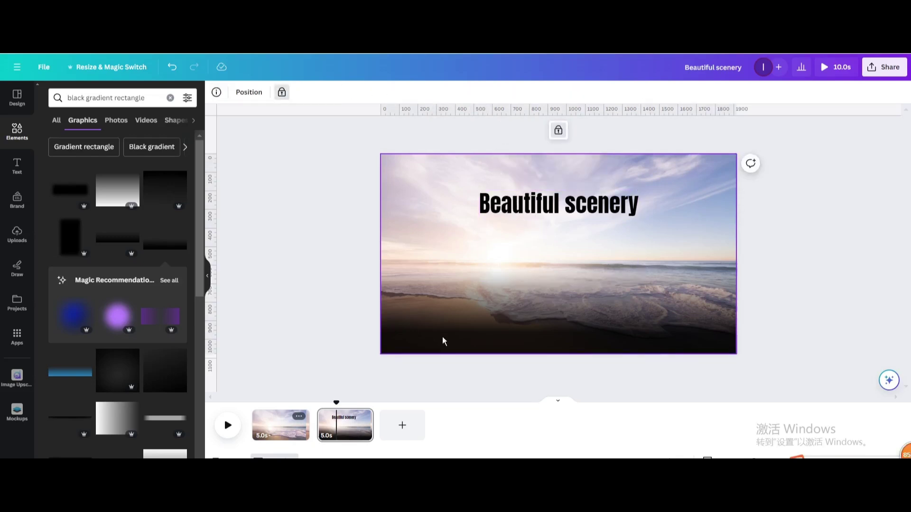
Step: Add a blank third page and insert a square frame on it
left_click(403, 425)
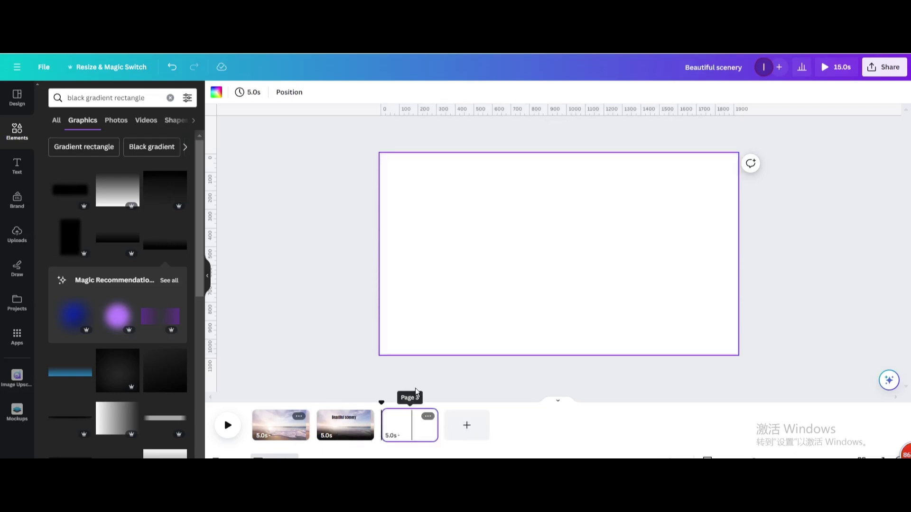
left_click(170, 98)
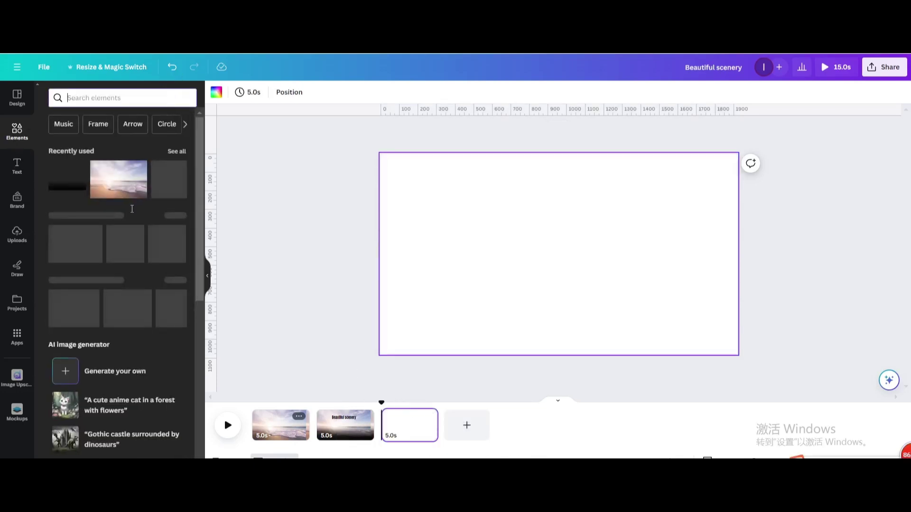
scroll(132, 211, "down", 10)
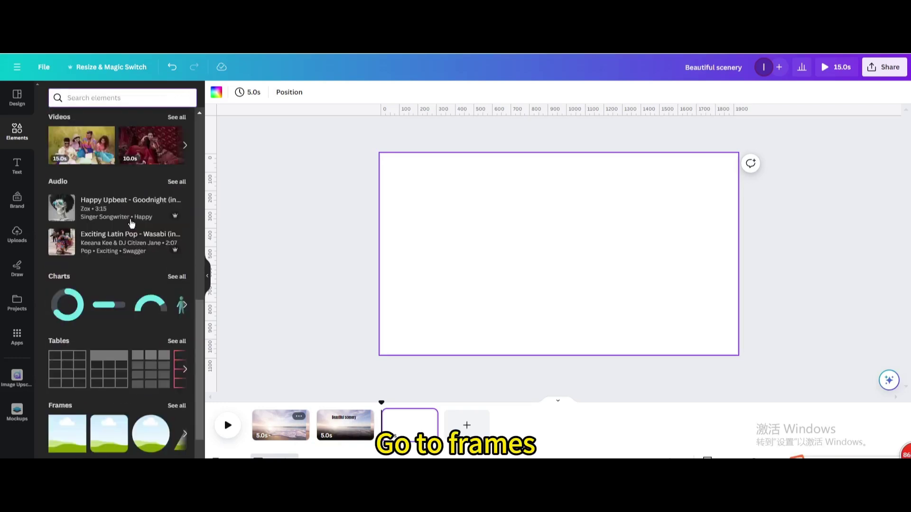
scroll(143, 261, "down", 1)
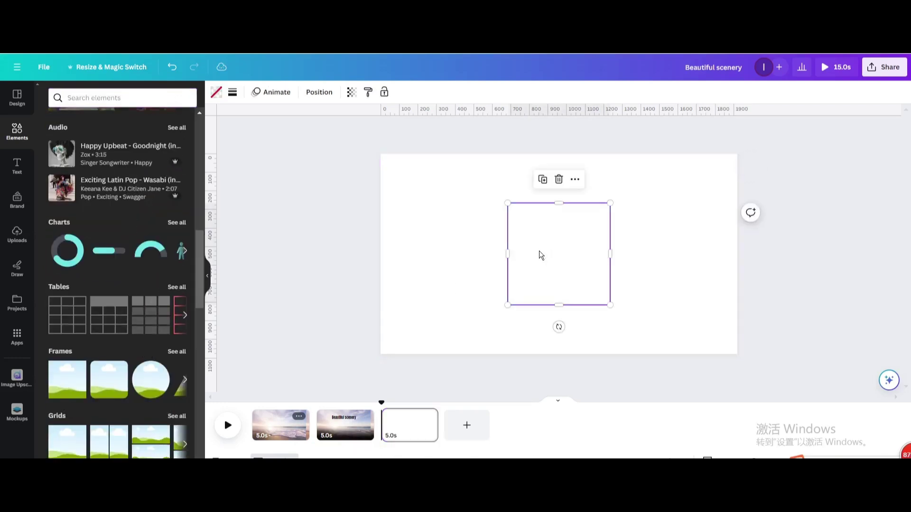
Step: Stretch the frame to the page's proportions, scale it down to about 350 × 197 px and place it near the page's left edge
left_click_drag(535, 249, 421, 198)
left_click_drag(482, 204, 706, 252)
left_click_drag(560, 282, 562, 355)
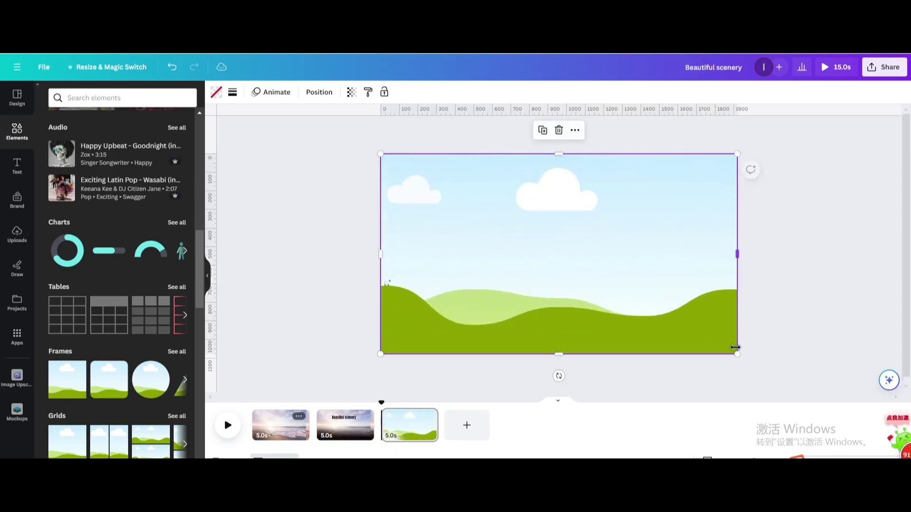
left_click_drag(736, 354, 428, 219)
left_click_drag(412, 171, 422, 240)
Step: Duplicate the small frame four times and move the last copy to the page's right edge
left_click(412, 202)
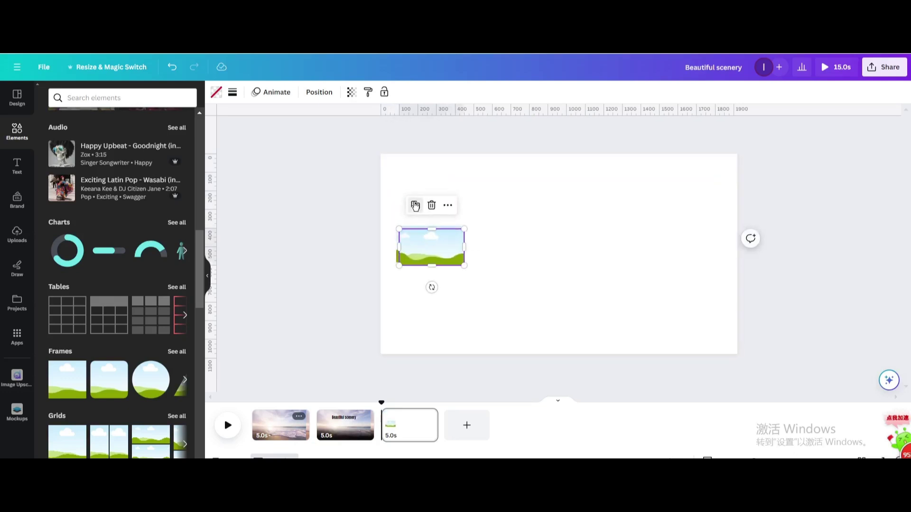
left_click(416, 205)
left_click(420, 211)
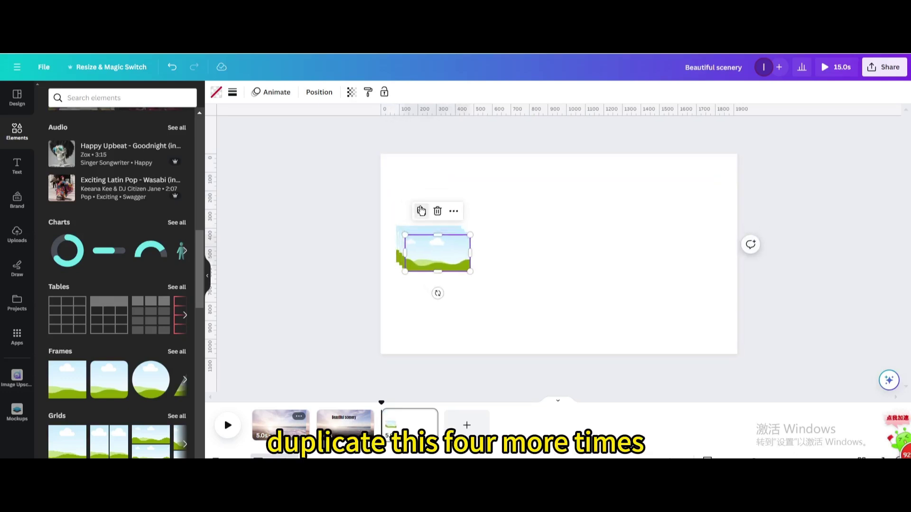
left_click(423, 213)
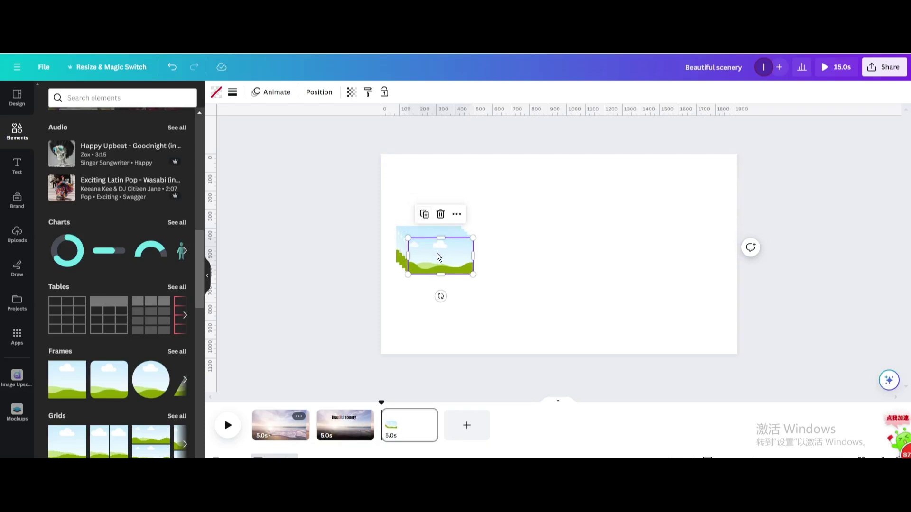
left_click_drag(437, 256, 706, 243)
Step: Select all five frames and tidy them up into one evenly spaced row
left_click_drag(309, 238, 620, 246)
left_click(318, 93)
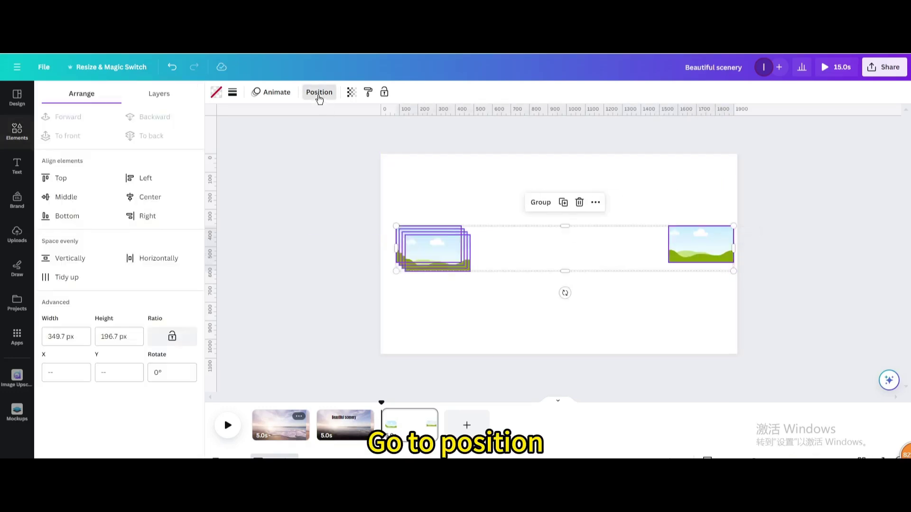
left_click(72, 283)
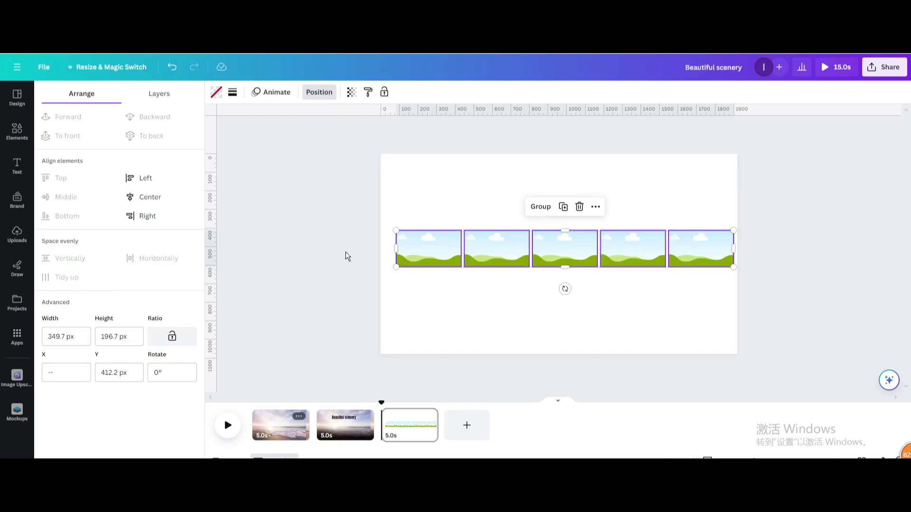
Step: Fill the five frames from left to right with the green lagoon, rainbow, winter tree, icy water and canyon photos
left_click_drag(102, 363, 409, 267)
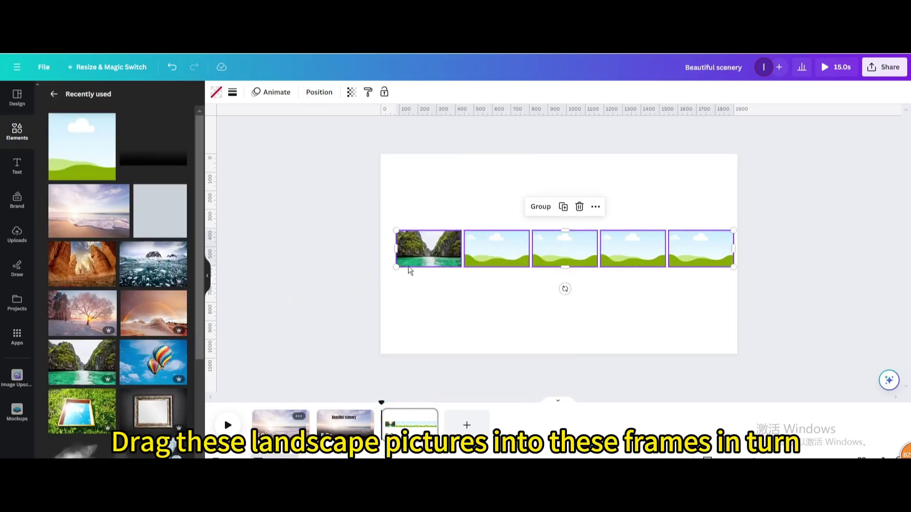
left_click_drag(143, 325, 503, 253)
left_click_drag(69, 304, 567, 248)
left_click_drag(123, 278, 622, 261)
left_click_drag(82, 275, 693, 258)
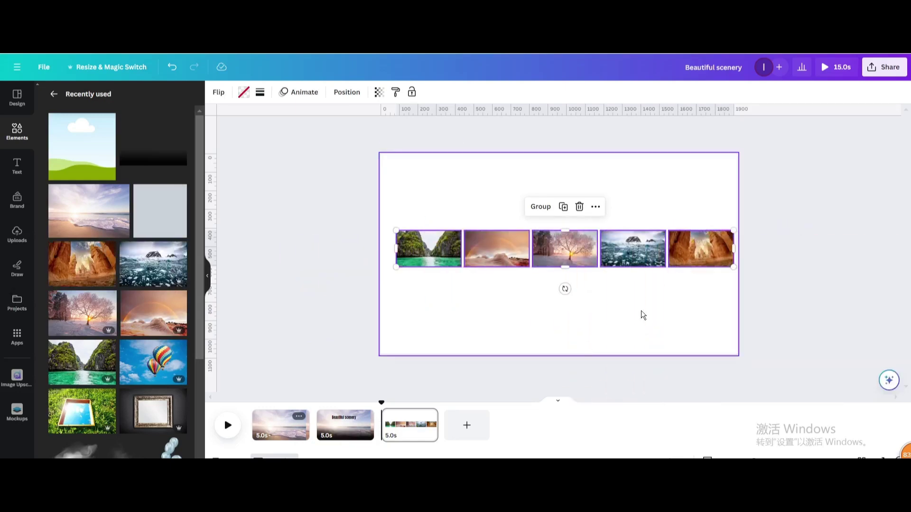
Step: Duplicate the row of five photos, flip the copies vertically and place them directly beneath the originals as reflections
left_click(453, 314)
left_click(444, 249)
left_click_drag(350, 254, 765, 261)
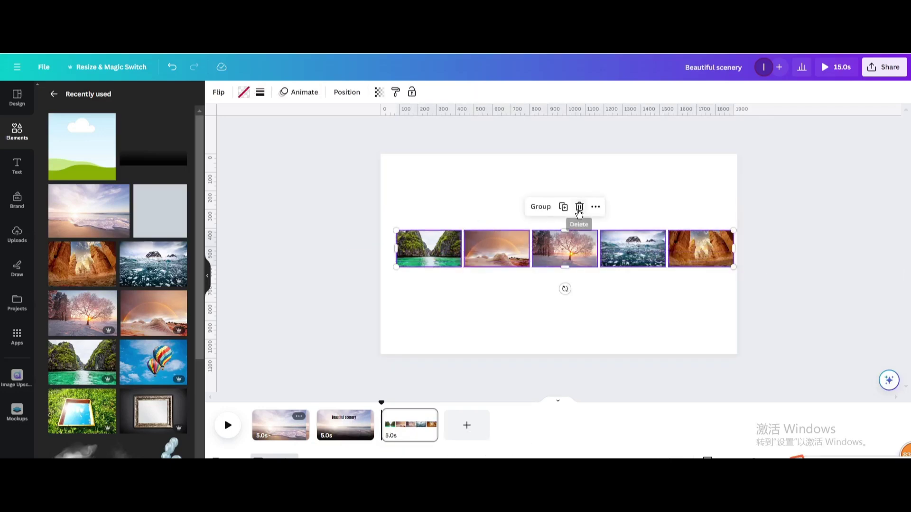
left_click(563, 207)
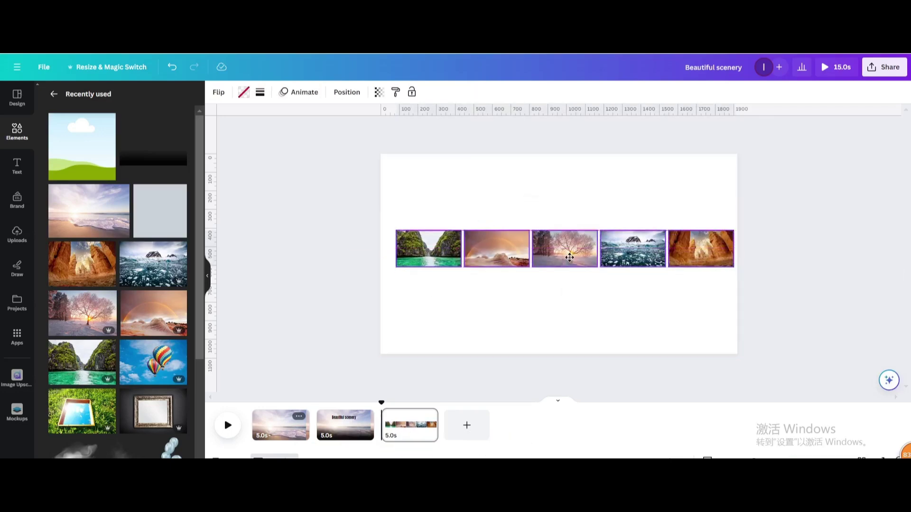
left_click(569, 257)
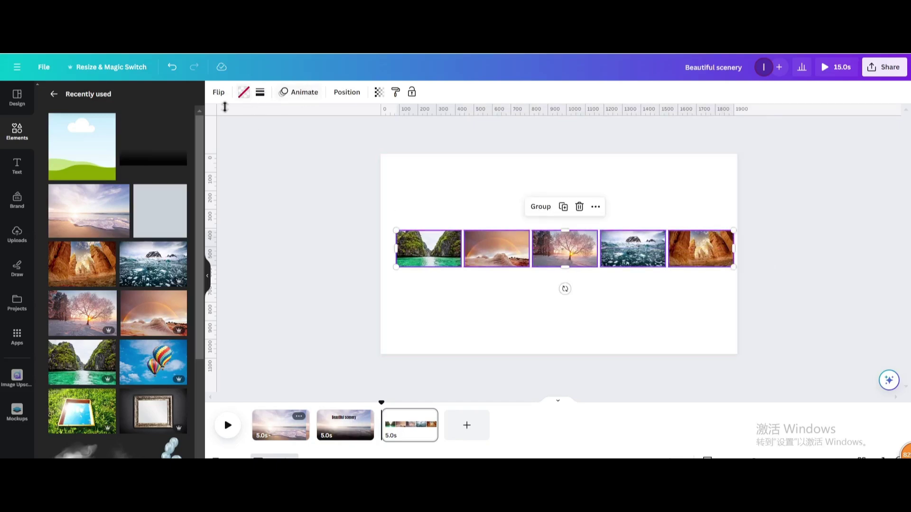
left_click(218, 93)
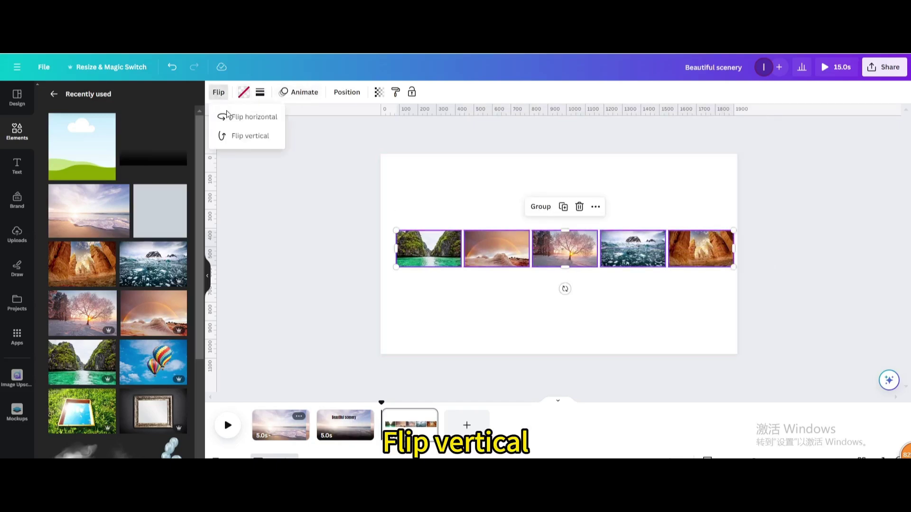
left_click(250, 136)
left_click_drag(518, 245, 511, 281)
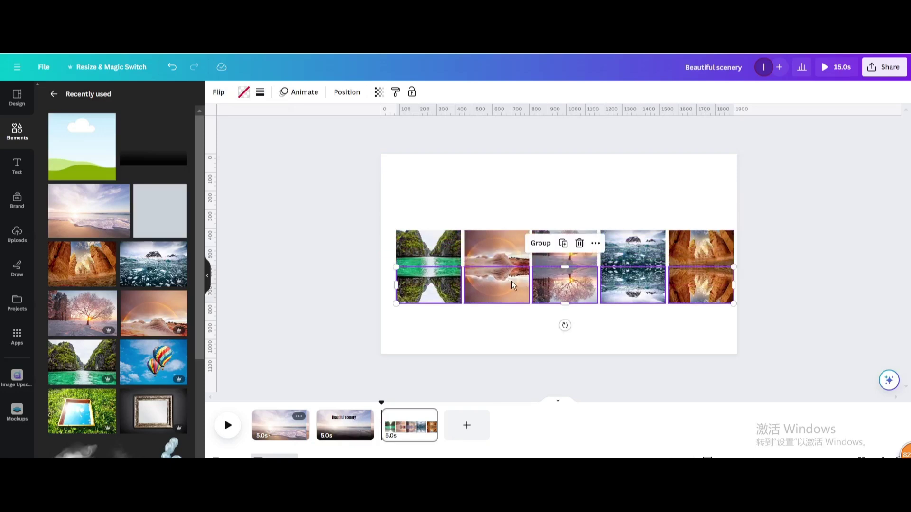
Step: Set the transparency of the five flipped photos to 30
left_click(379, 93)
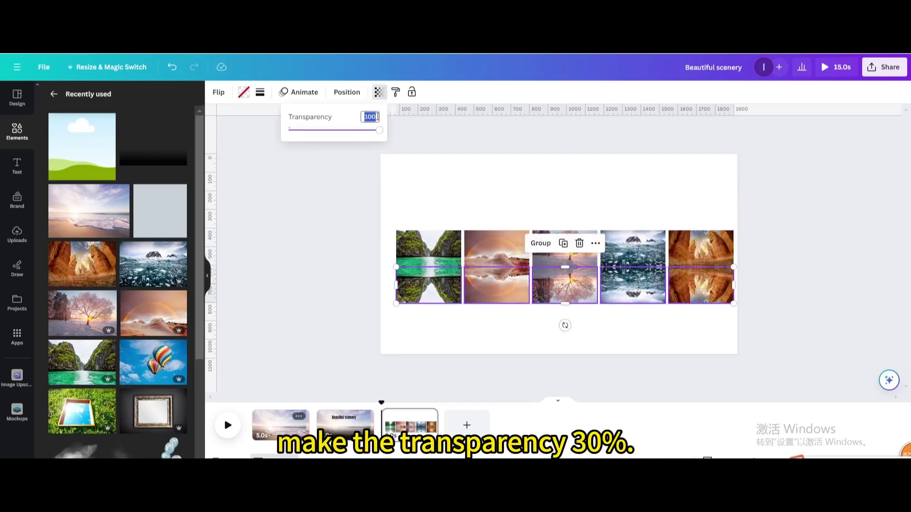
type("30")
key("Return")
left_click(443, 190)
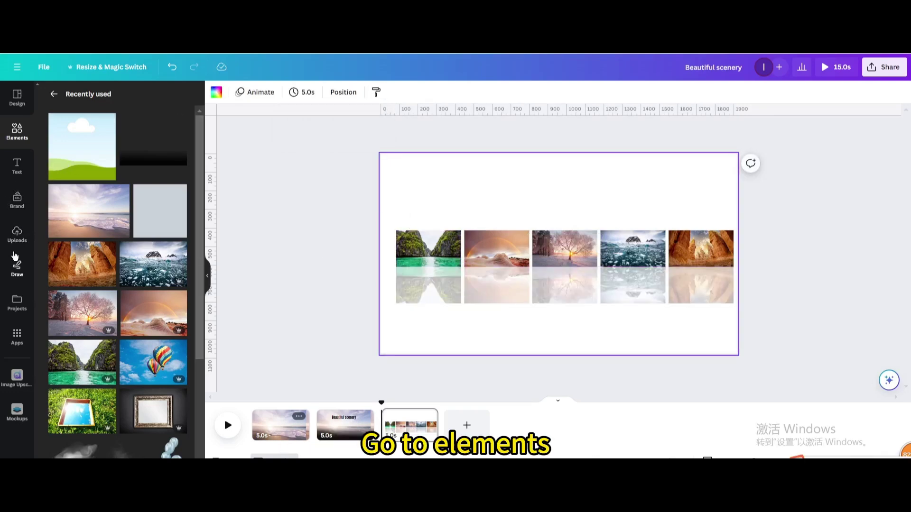
Step: Add a square shape, place it over the first photo extending past the page's left edge, and make it fully transparent
left_click(15, 143)
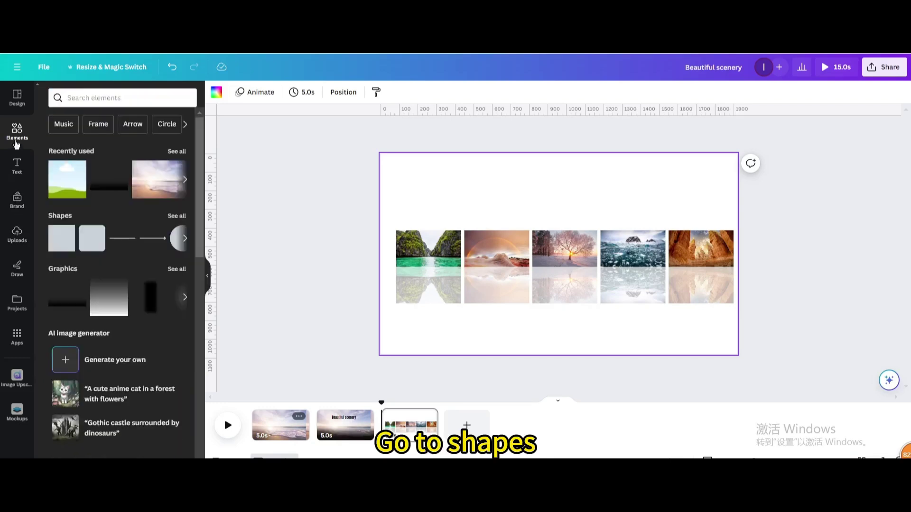
left_click(60, 242)
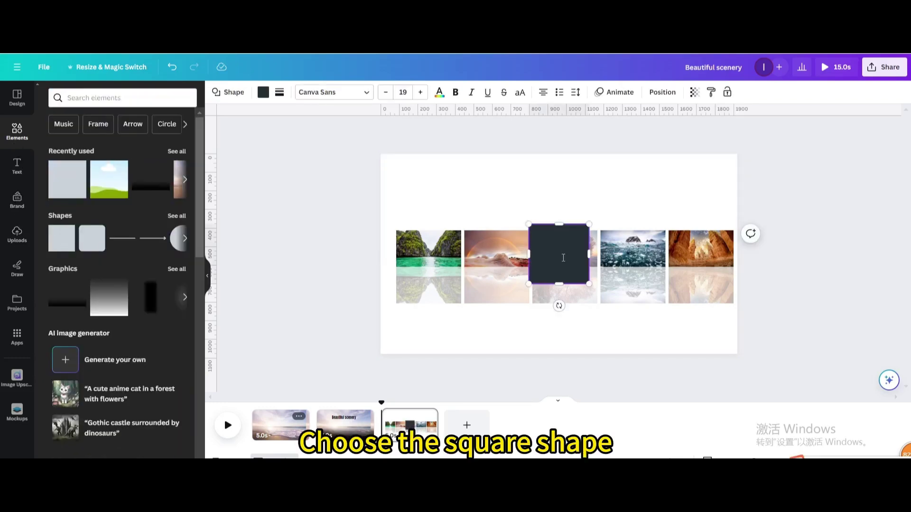
left_click_drag(572, 252, 407, 267)
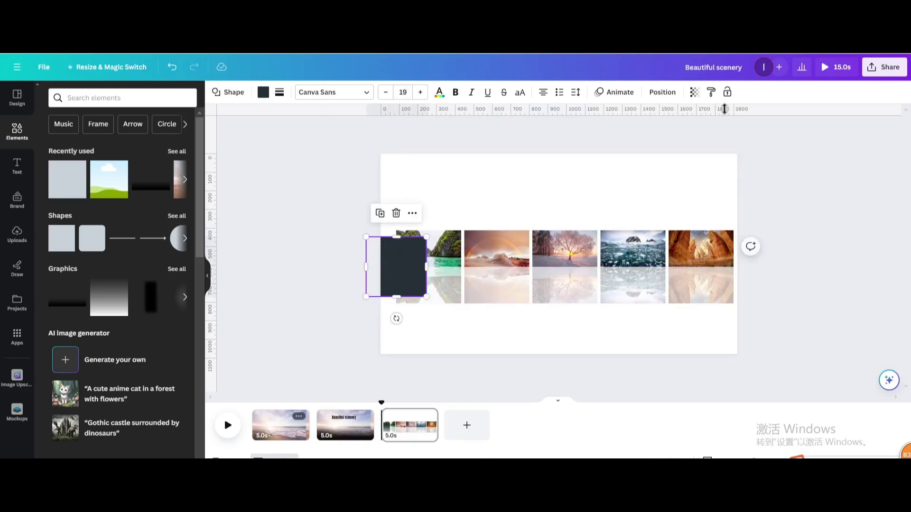
left_click(696, 93)
left_click_drag(695, 130, 604, 131)
left_click(508, 148)
Step: Group the photos, reflections and transparent square, move the group onto the title page and delete the empty third page
left_click_drag(316, 204, 749, 322)
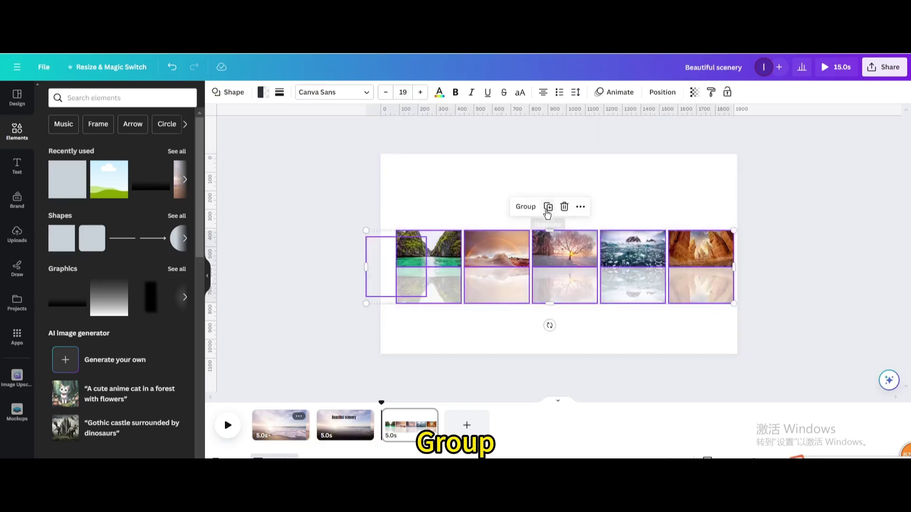
left_click(525, 207)
left_click_drag(564, 243, 356, 424)
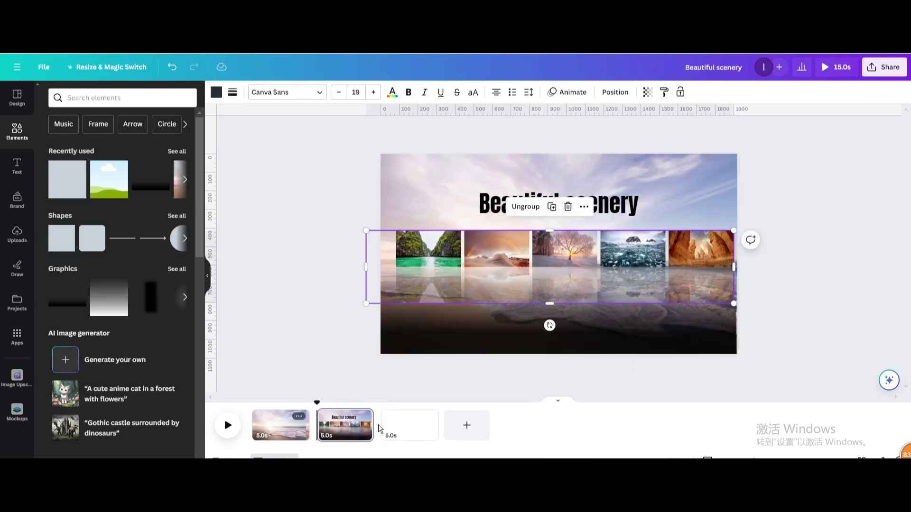
left_click(428, 417)
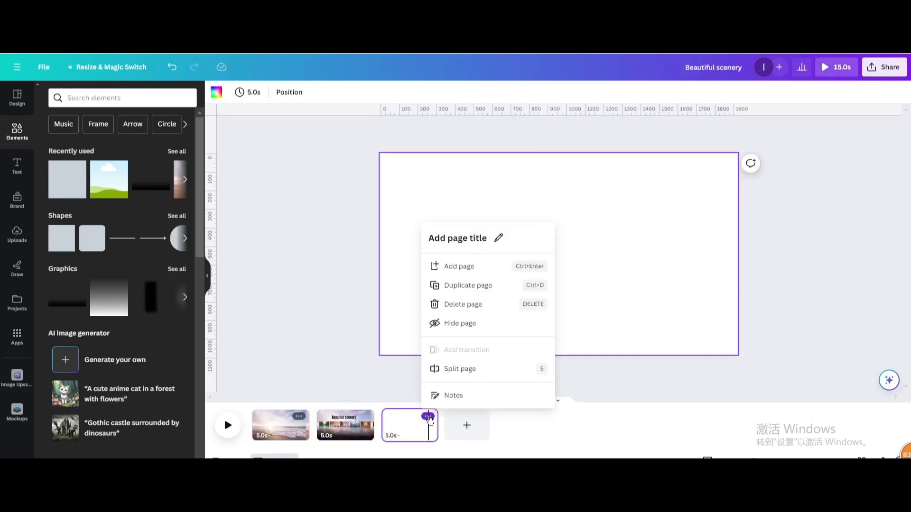
left_click(459, 306)
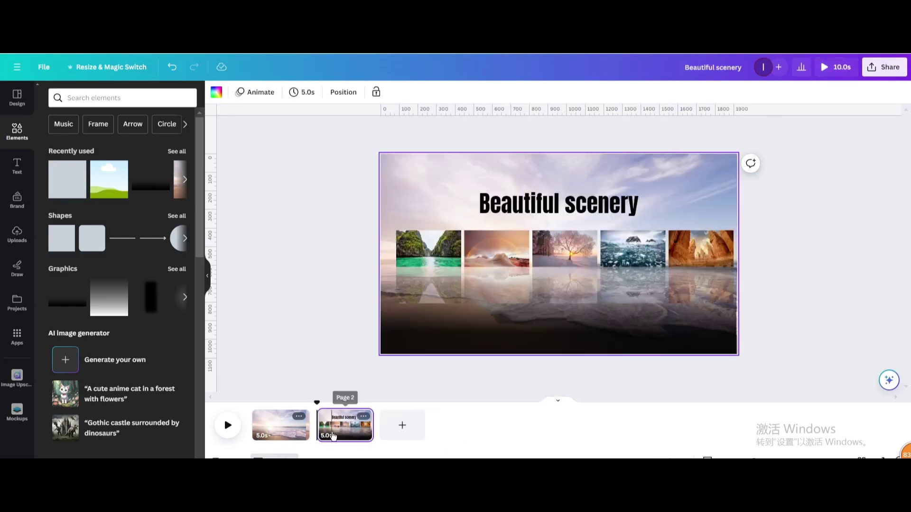
Step: Move the photo group on page 2 past the page's right edge, keeping only part of the transparent square on the page
left_click(343, 429)
left_click(421, 199)
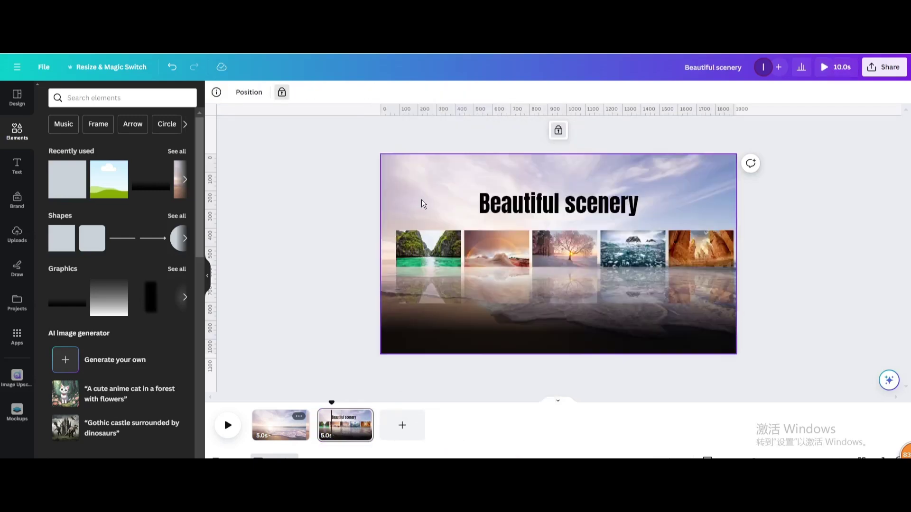
left_click(422, 236)
left_click_drag(422, 236, 771, 291)
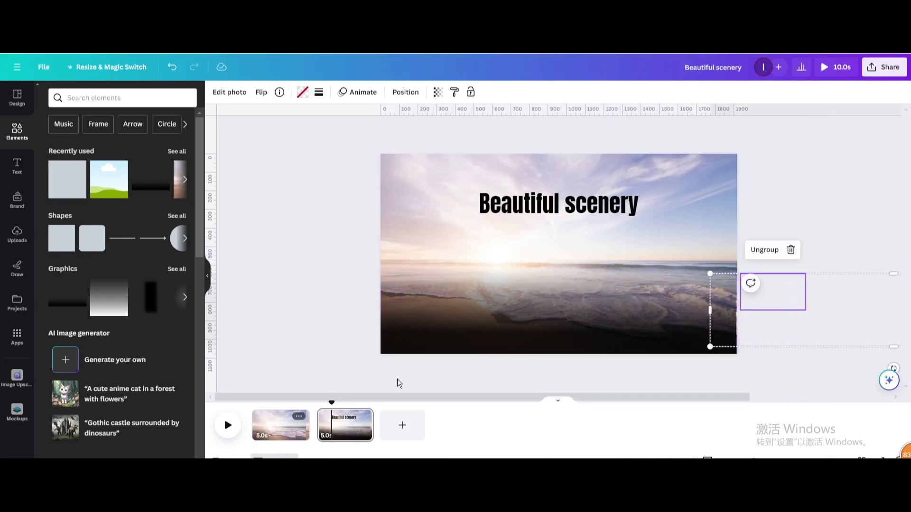
Step: Duplicate page 2 and delete the "Beautiful scenery" text from the copy using the layers list
left_click(363, 417)
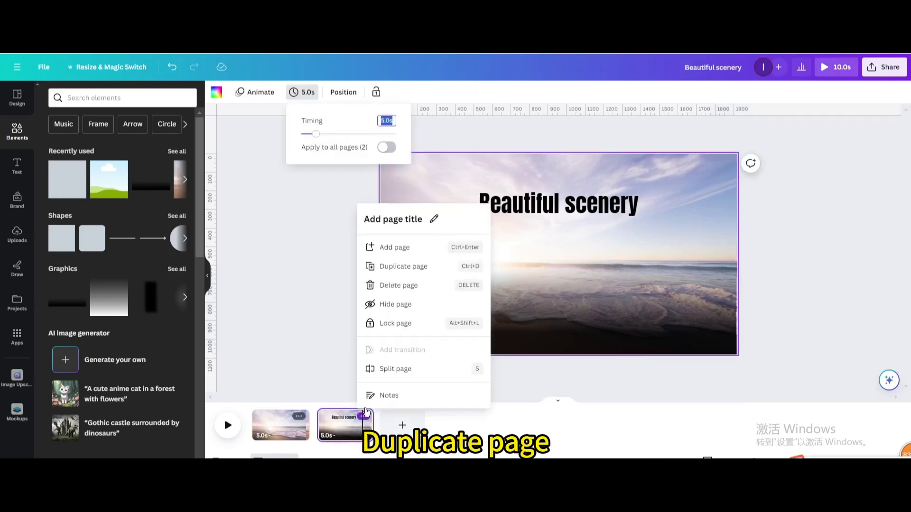
left_click(406, 266)
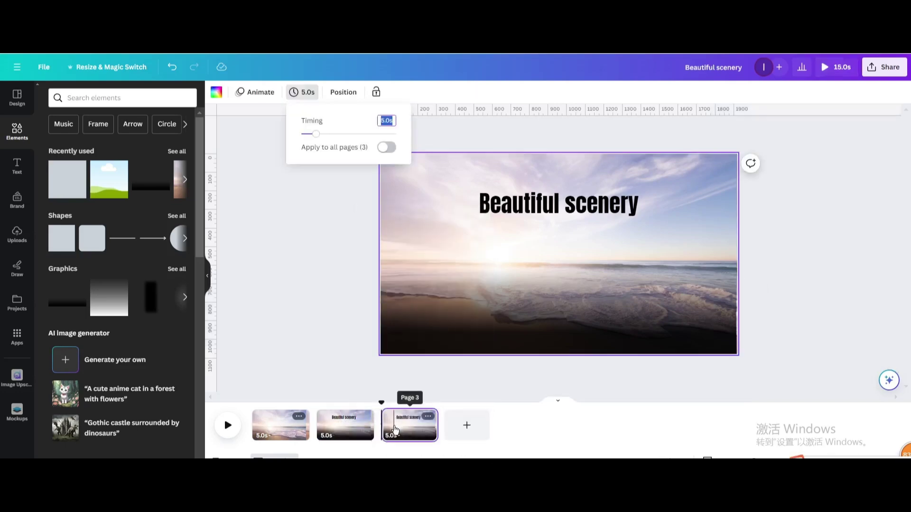
left_click(515, 218)
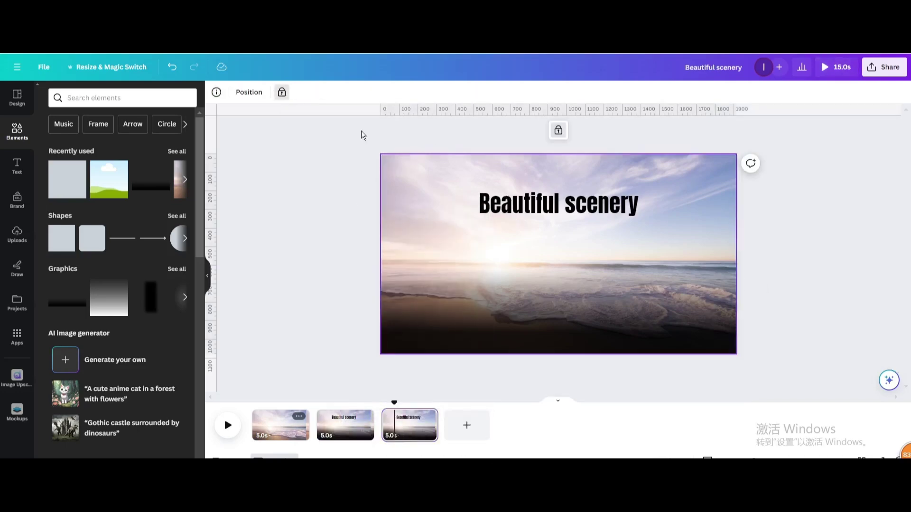
left_click(248, 92)
left_click(150, 221)
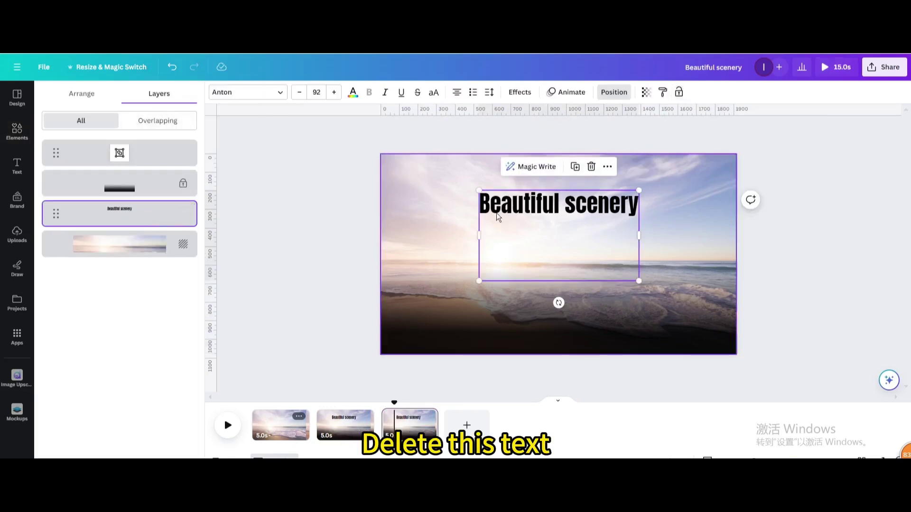
left_click(590, 168)
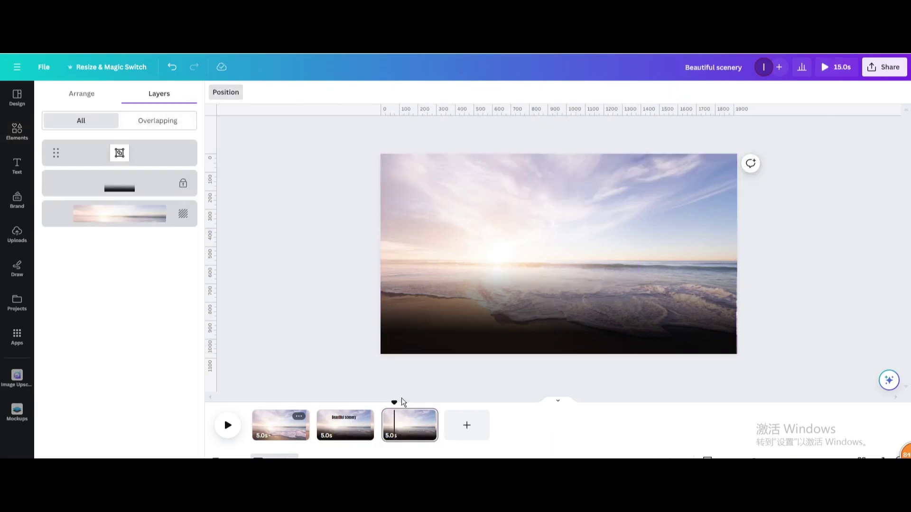
left_click(824, 321)
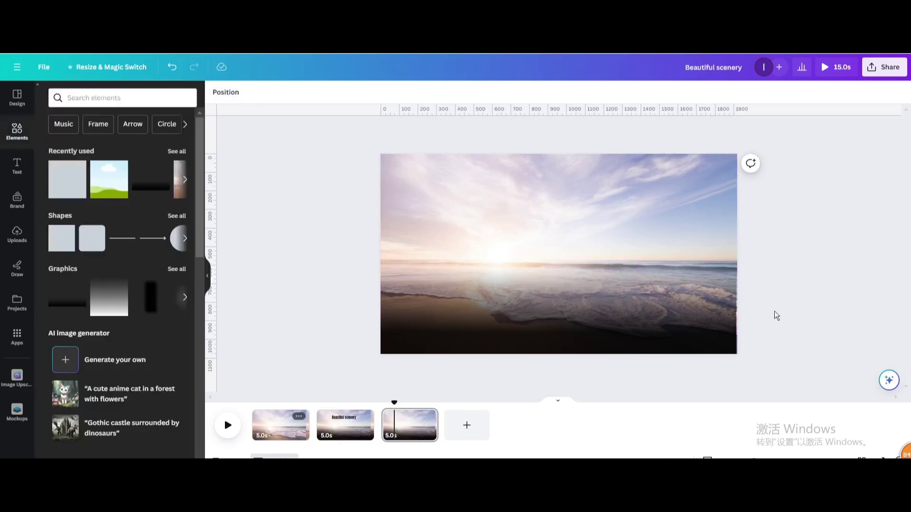
Step: Move the photo group on page 3 back in over the page's lower right part and duplicate the page
left_click(733, 314)
left_click_drag(812, 320, 595, 313)
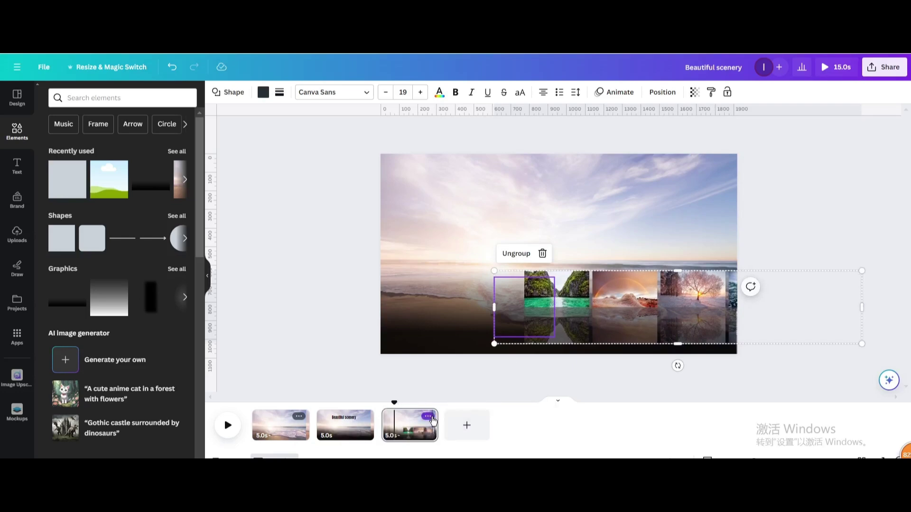
left_click(431, 418)
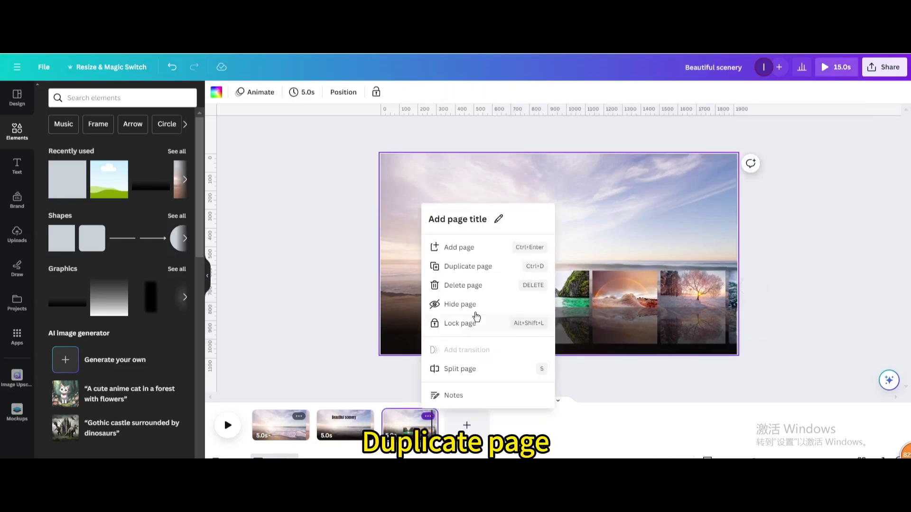
left_click(459, 430)
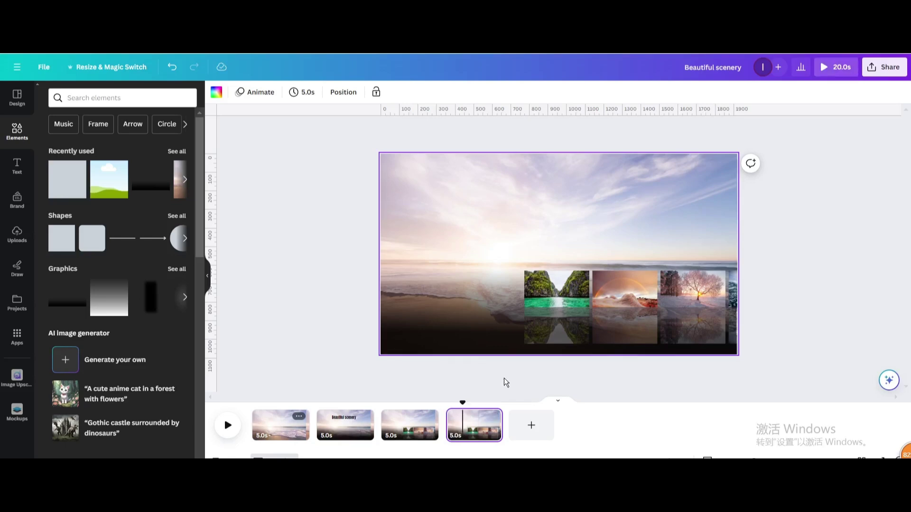
Step: Enlarge and reposition the photo group on page 4 until the green lagoon photo fills the whole page
scroll(558, 299, "down", 5)
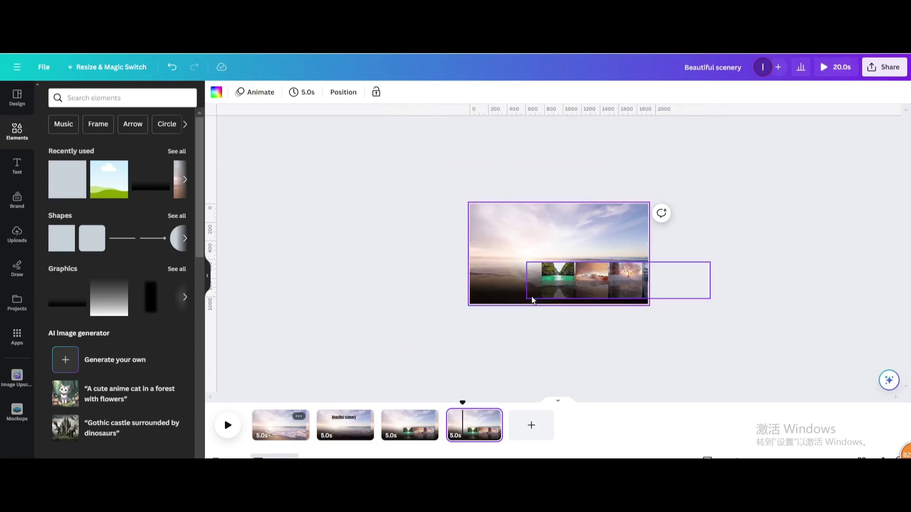
left_click(563, 269)
left_click_drag(540, 260, 228, 197)
left_click_drag(307, 238, 317, 144)
left_click_drag(384, 234, 536, 247)
left_click(411, 240)
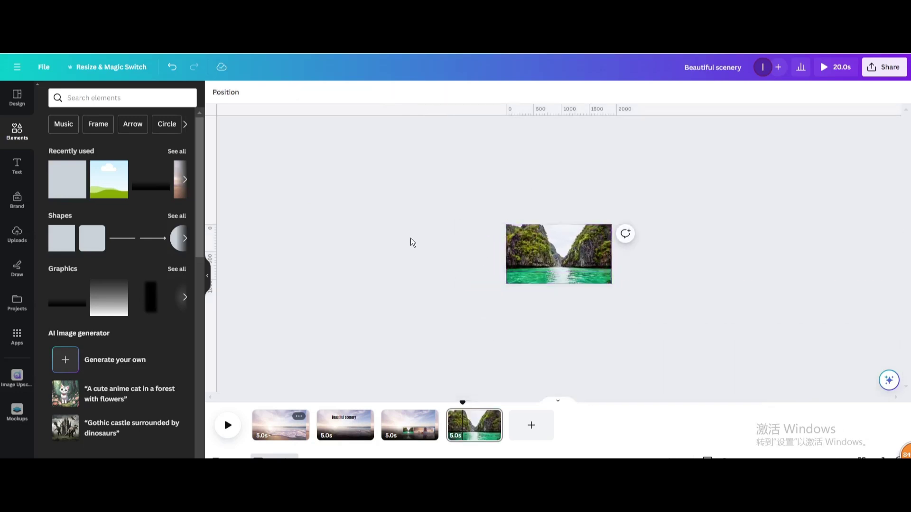
Step: Duplicate page 3 and move the copy behind the full-page lagoon page at the end of the timeline
left_click(429, 418)
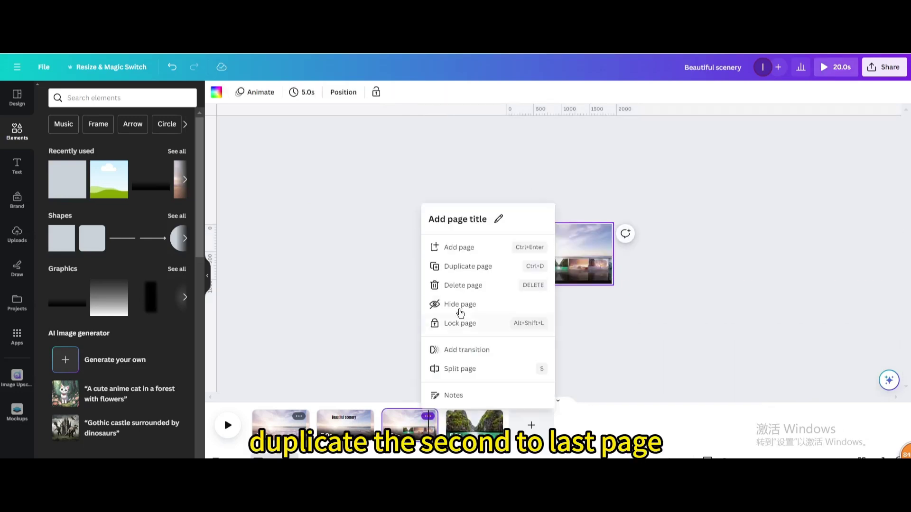
left_click(458, 268)
left_click_drag(474, 425, 549, 434)
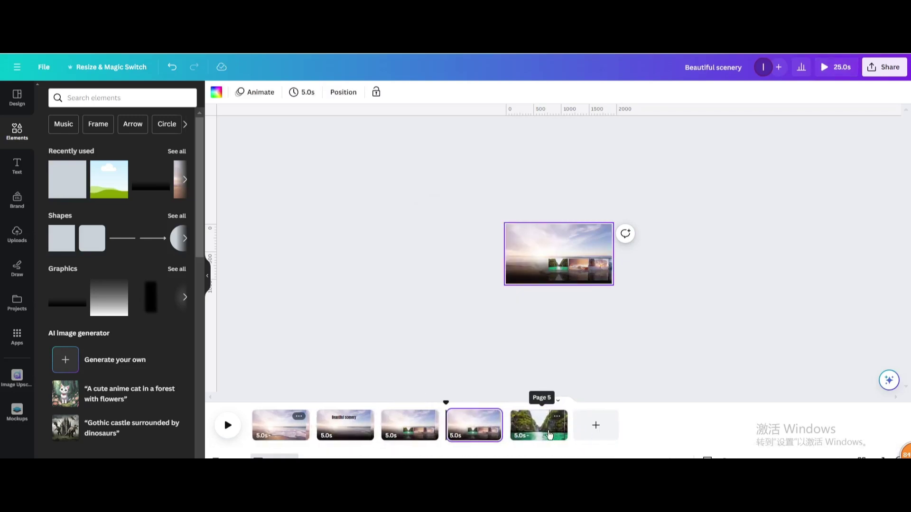
left_click_drag(479, 428, 576, 432)
Step: Duplicate page 5 and shift the photo group on the copy left until the icy water photo is inside the page
left_click(556, 416)
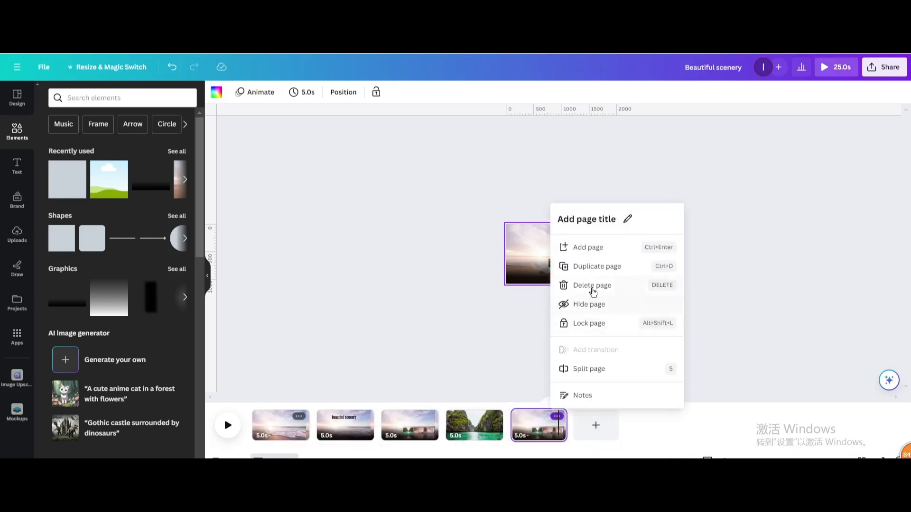
left_click(588, 268)
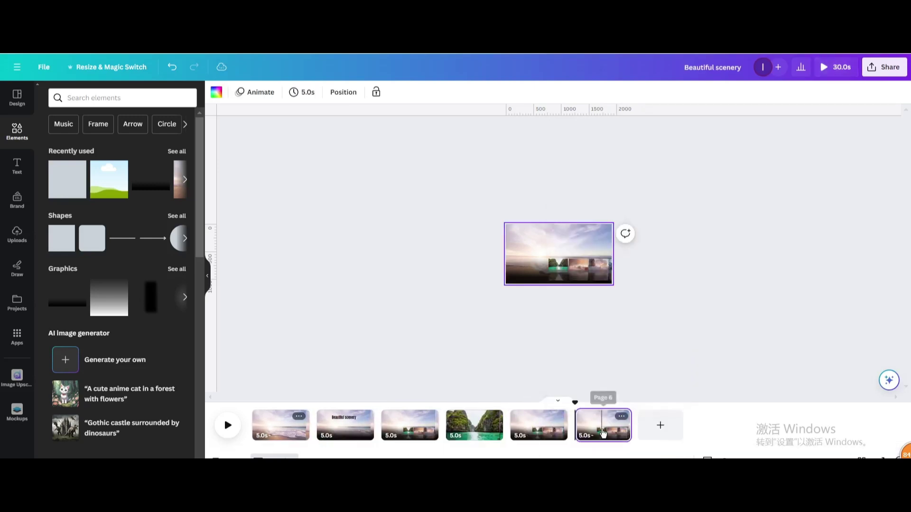
scroll(585, 248, "up", 3)
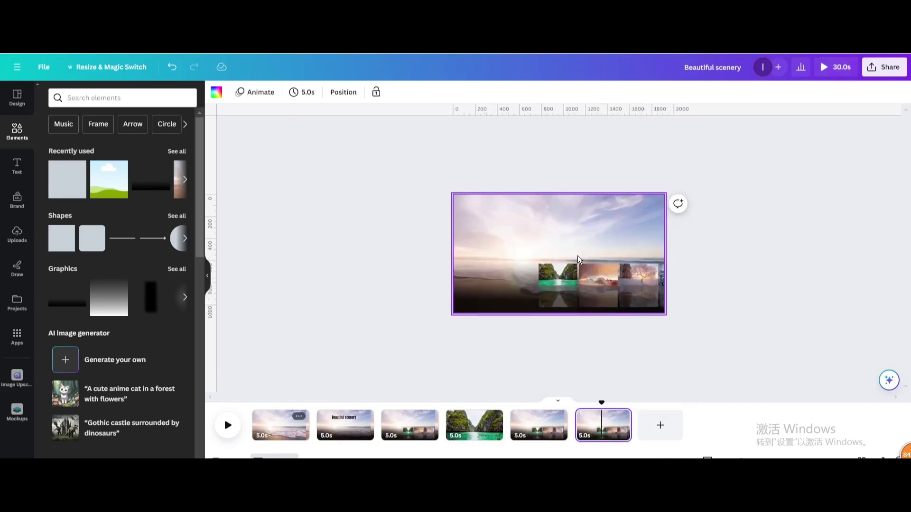
left_click(582, 301)
left_click(585, 299)
left_click_drag(585, 300, 546, 299)
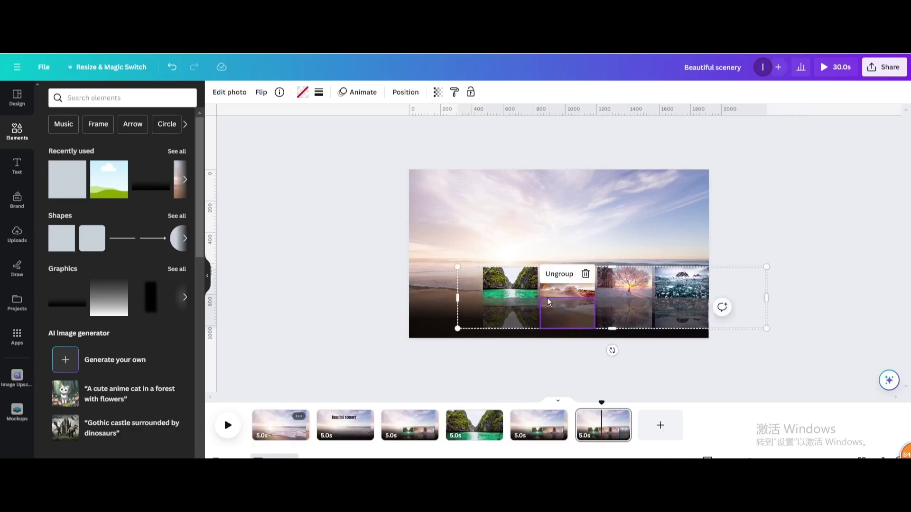
Step: Duplicate page 4, the one filled by the green lagoon photo
left_click(494, 417)
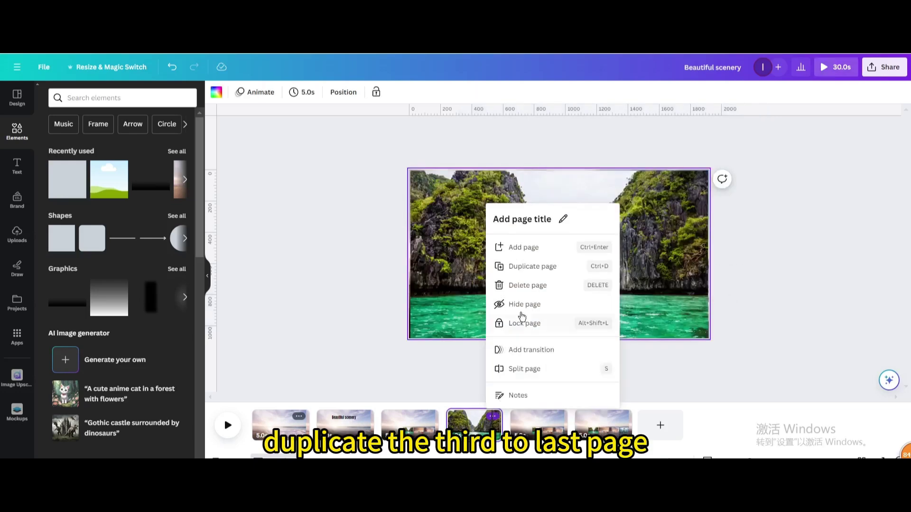
left_click(539, 267)
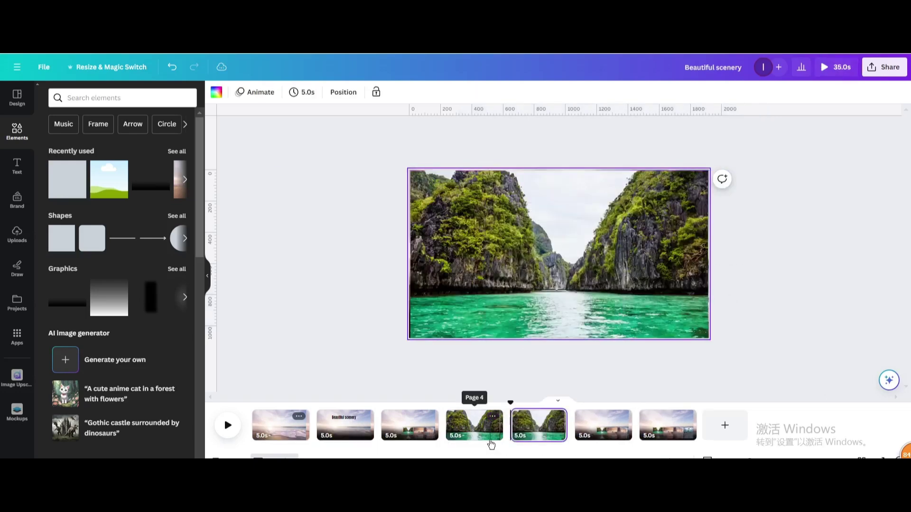
Step: Move the duplicated lagoon page to the end of the timeline and shift its photo group left until the rainbow desert photo fills the page
left_click_drag(534, 430, 685, 434)
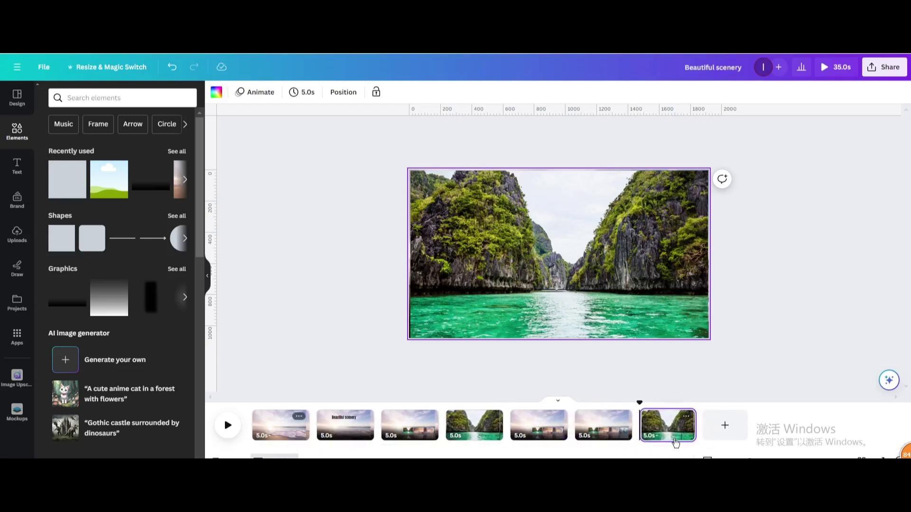
left_click(576, 289)
left_click_drag(637, 277, 442, 275)
left_click_drag(566, 266, 489, 266)
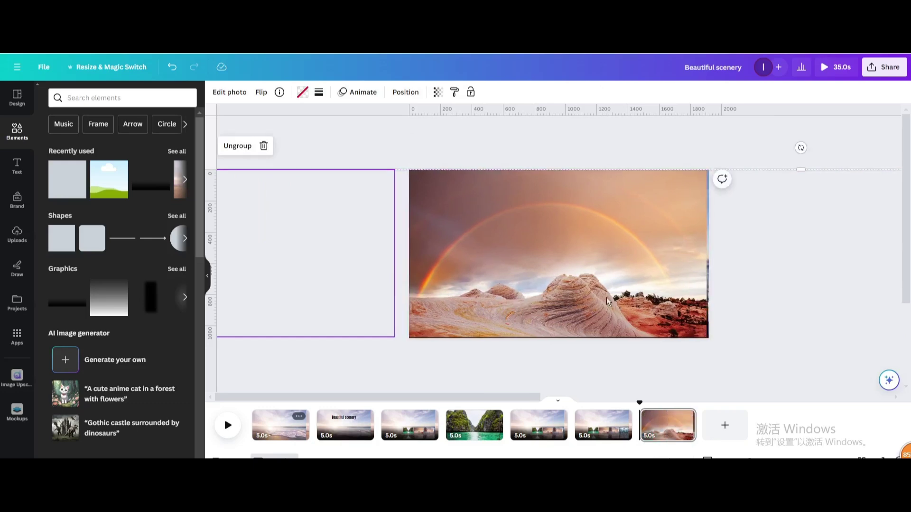
Step: Slightly enlarge and reposition the photo group on page 7 so the rainbow desert photo covers the whole page
key("ctrl+minus")
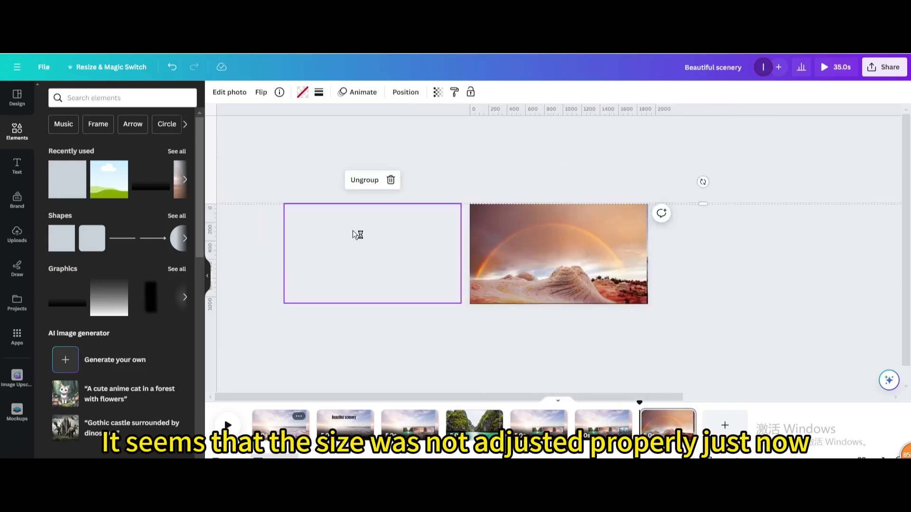
key("ctrl+minus")
left_click_drag(377, 229, 427, 234)
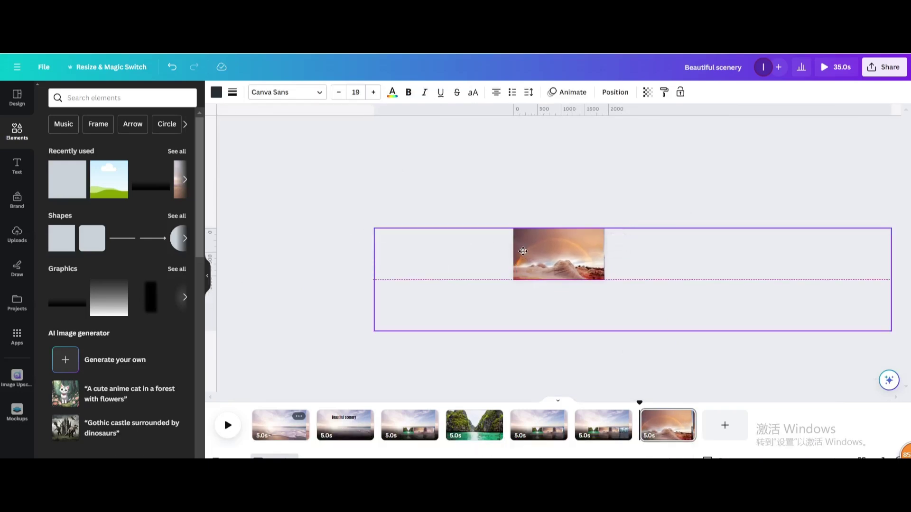
left_click_drag(523, 252, 510, 254)
left_click_drag(373, 226, 370, 228)
left_click_drag(539, 262, 537, 266)
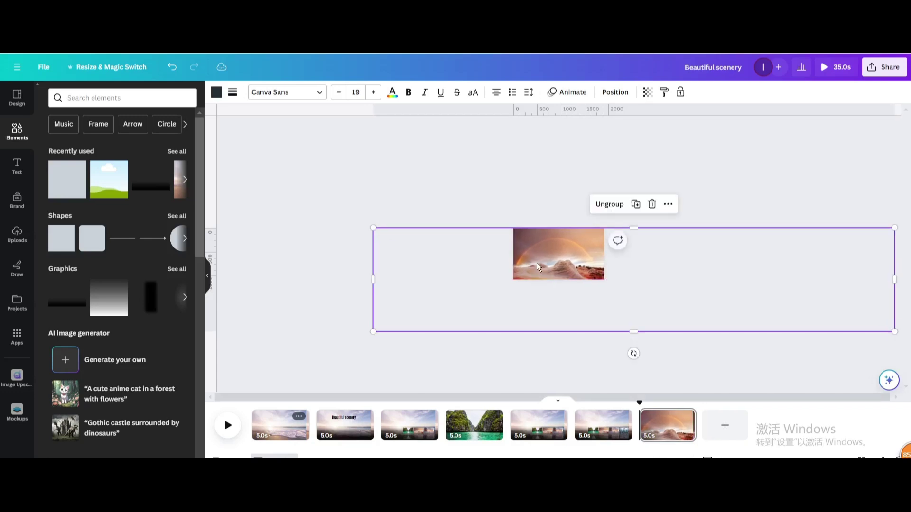
Step: Slightly enlarge the photo group on page 4 so the green lagoon photo covers the page edges
left_click(483, 435)
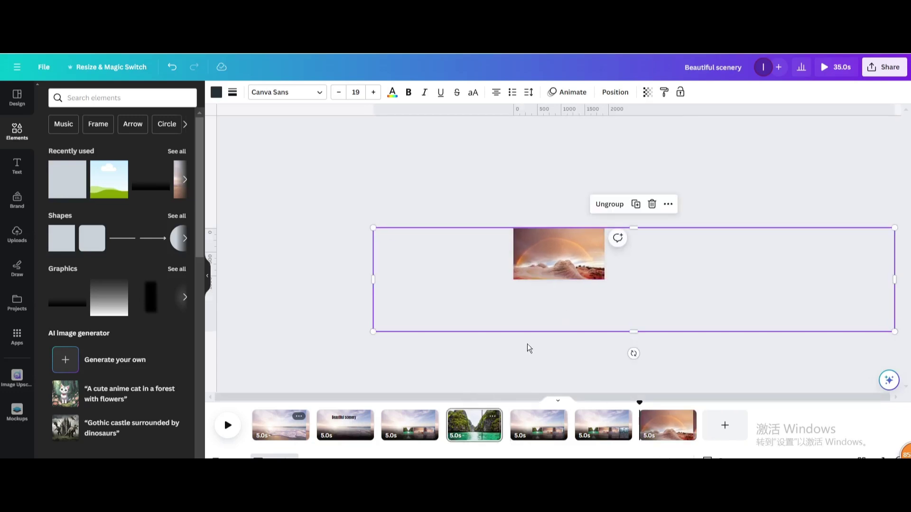
scroll(556, 282, "up", 3)
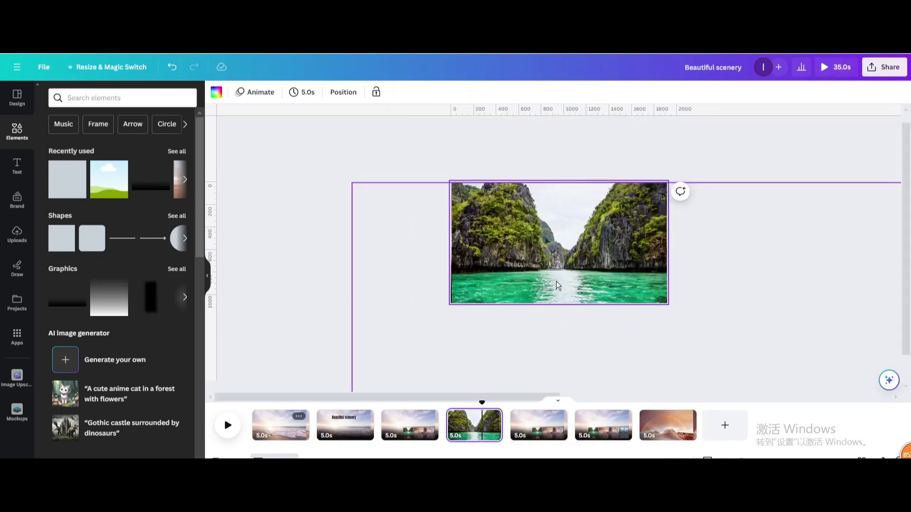
left_click(556, 270)
left_click(726, 267)
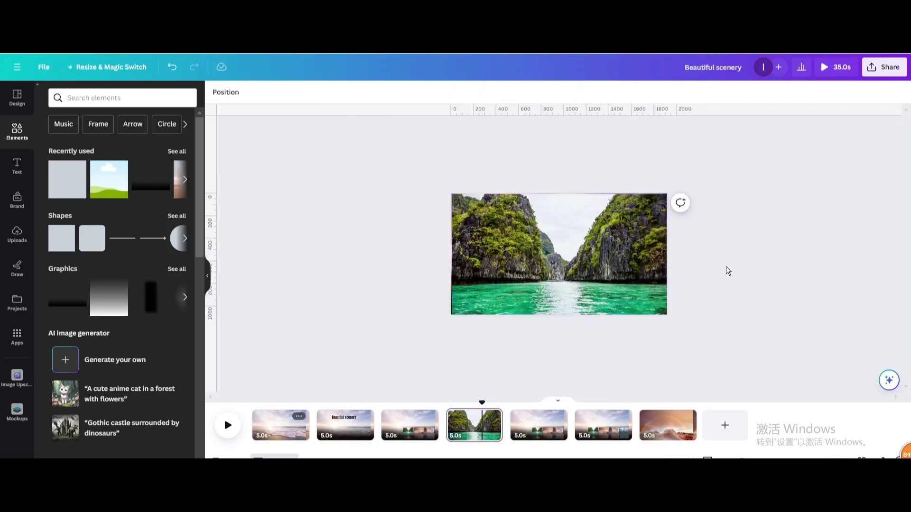
left_click(588, 271)
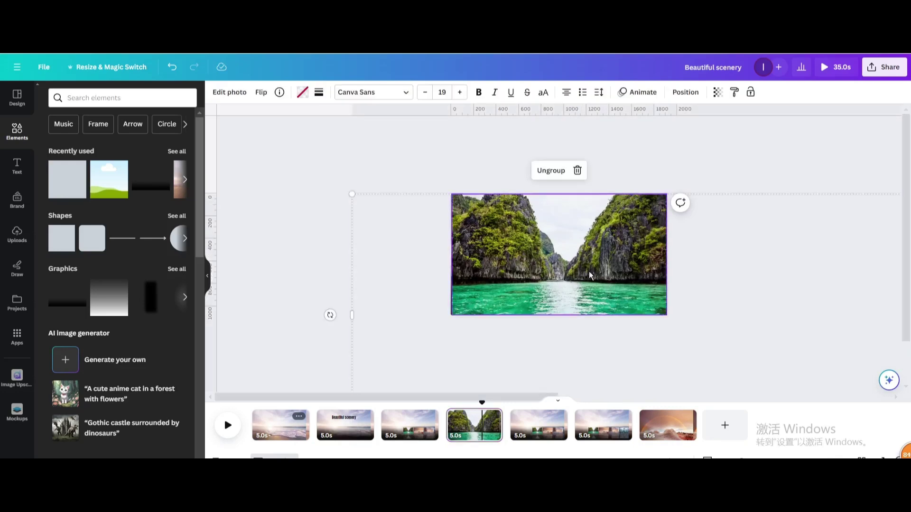
left_click(351, 194)
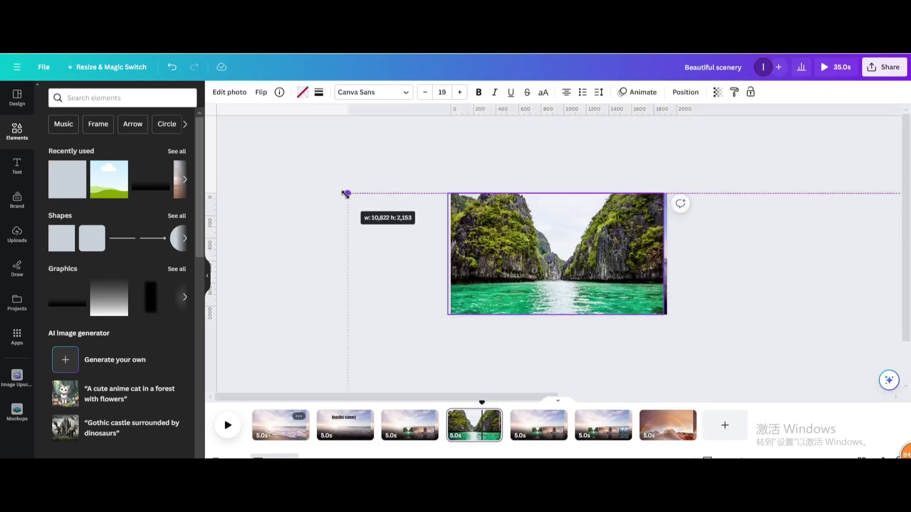
left_click(496, 230)
key("ctrl+minus")
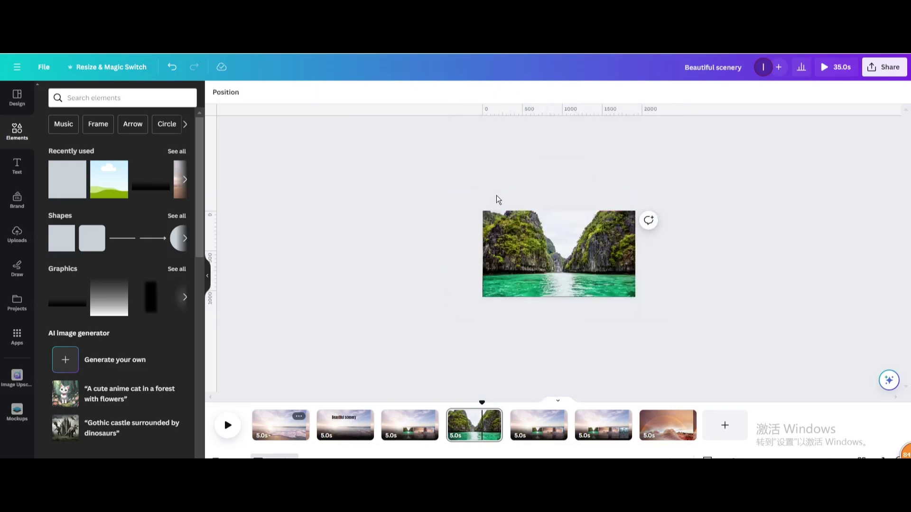
Step: Examine at different magnifications how the rainbow desert photo on page 7 covers the page
left_click(663, 429)
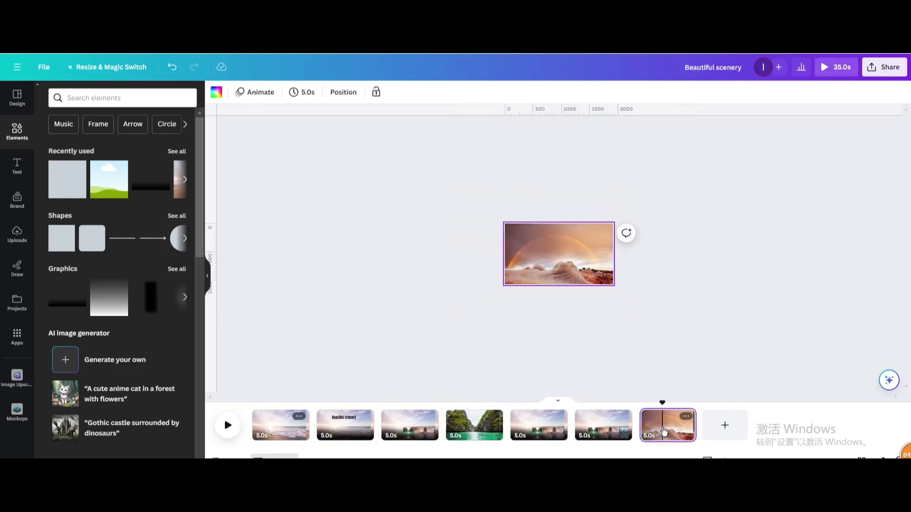
key("ctrl+plus")
key("ctrl+plus")
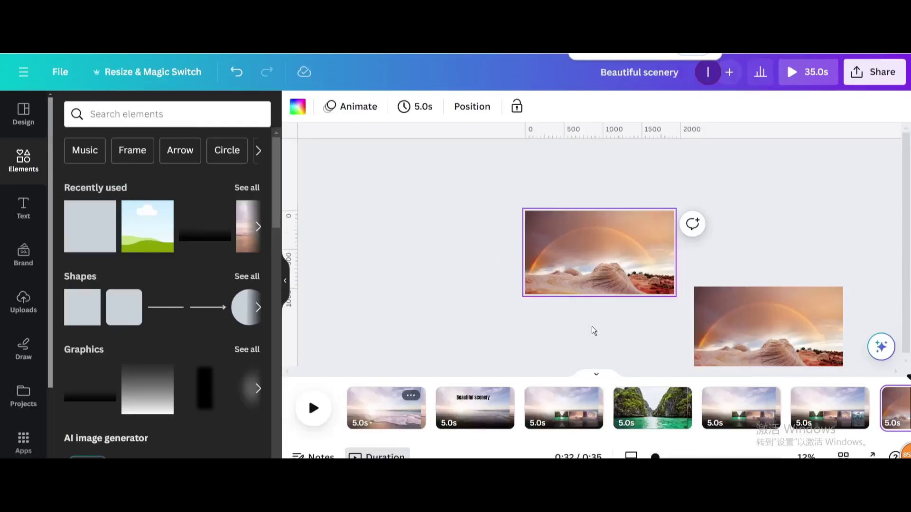
left_click(660, 315)
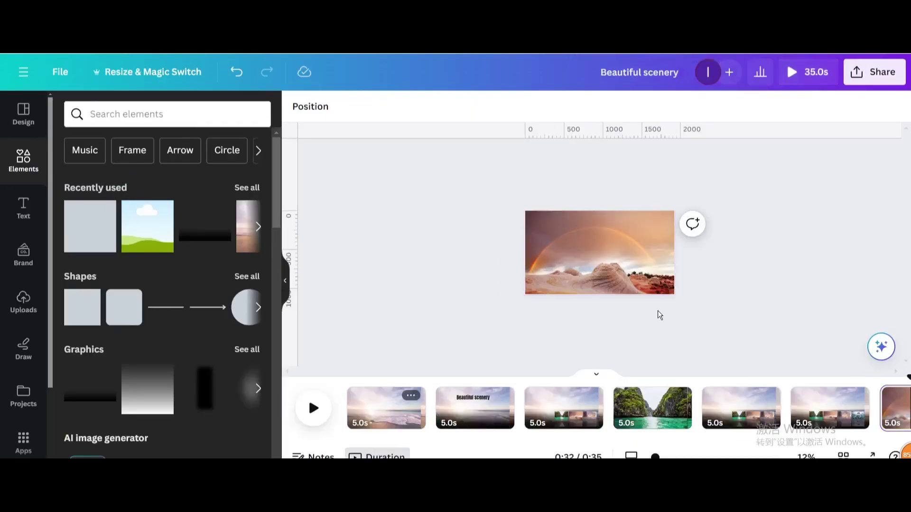
scroll(574, 348, "down", 1)
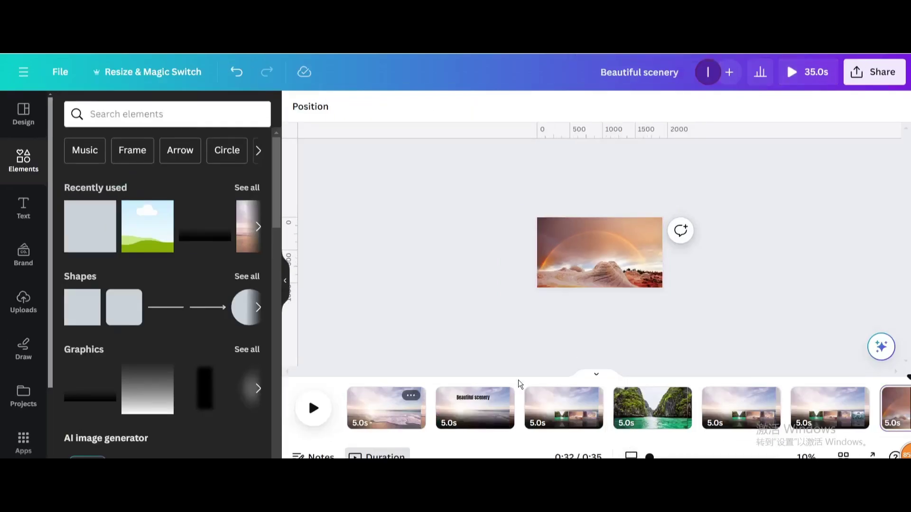
key("ctrl+minus")
key("ctrl+minus")
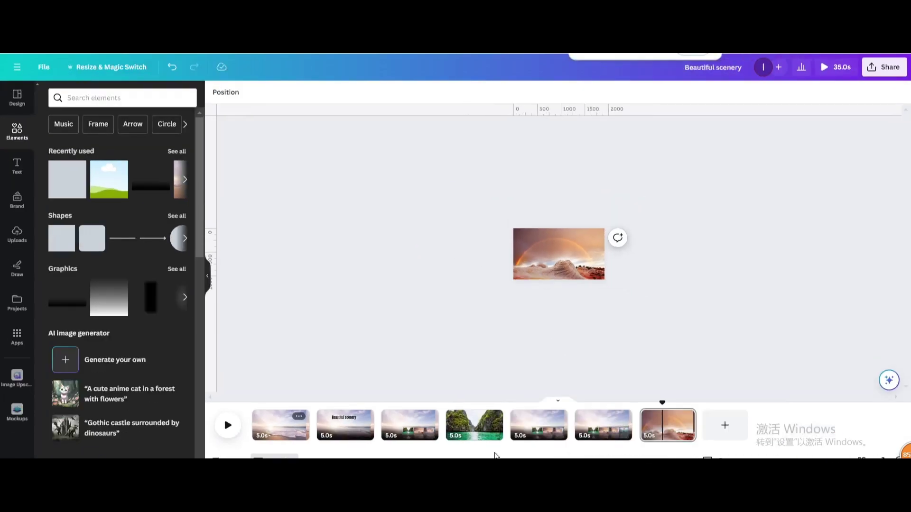
left_click(583, 261)
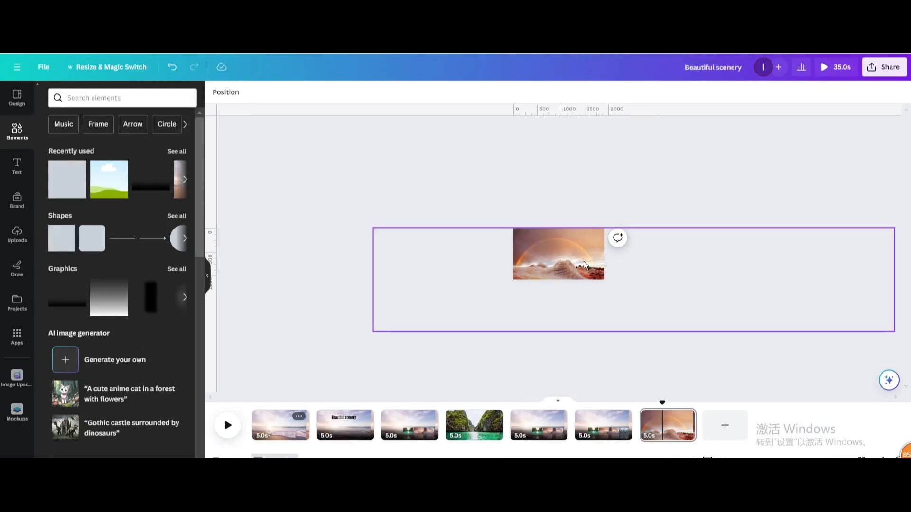
scroll(582, 264, "up", 5)
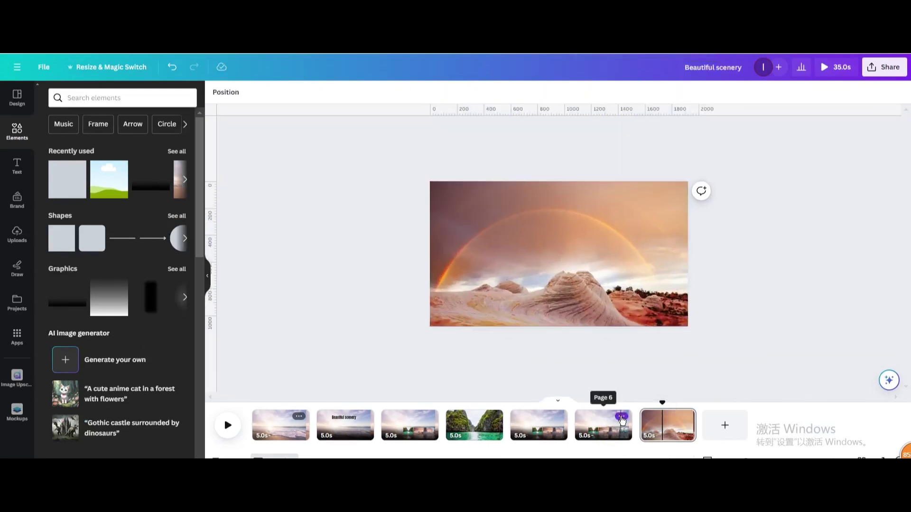
Step: Duplicate page 6, the second to last page, and move the copy behind the full-page rainbow desert page
left_click(621, 417)
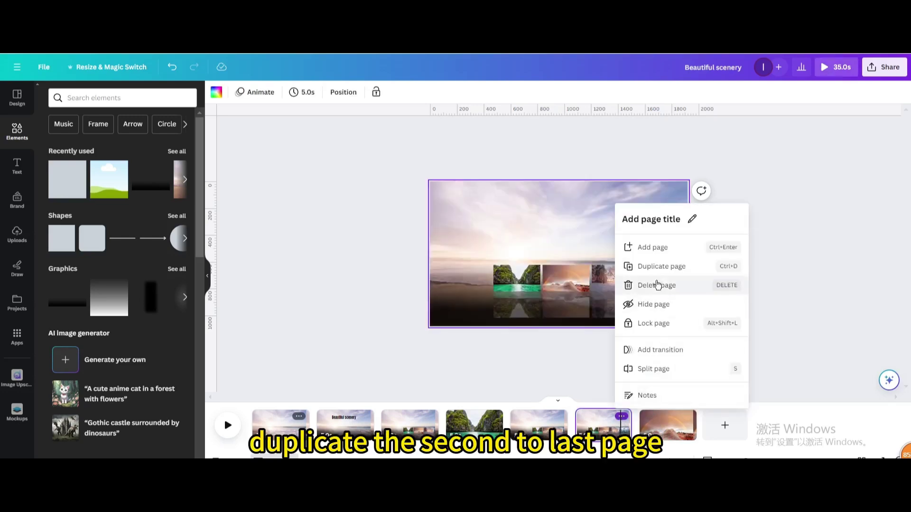
key("ctrl+d")
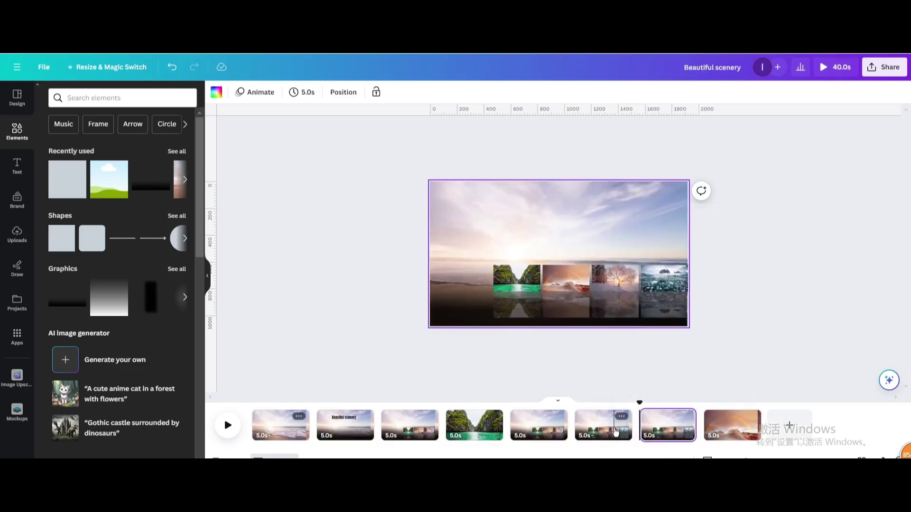
left_click_drag(671, 424, 754, 423)
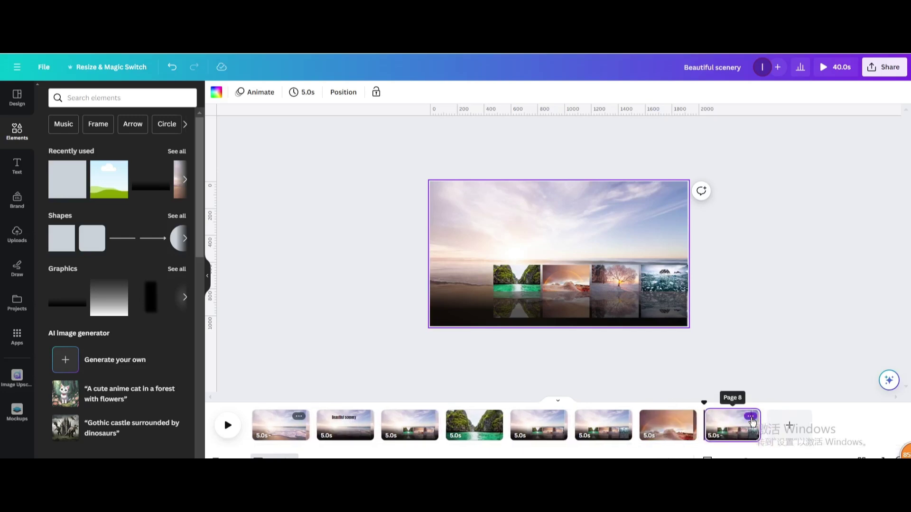
Step: Duplicate page 8 and shift the photo group on the copy left until the orange canyon photo enters the page
left_click(751, 417)
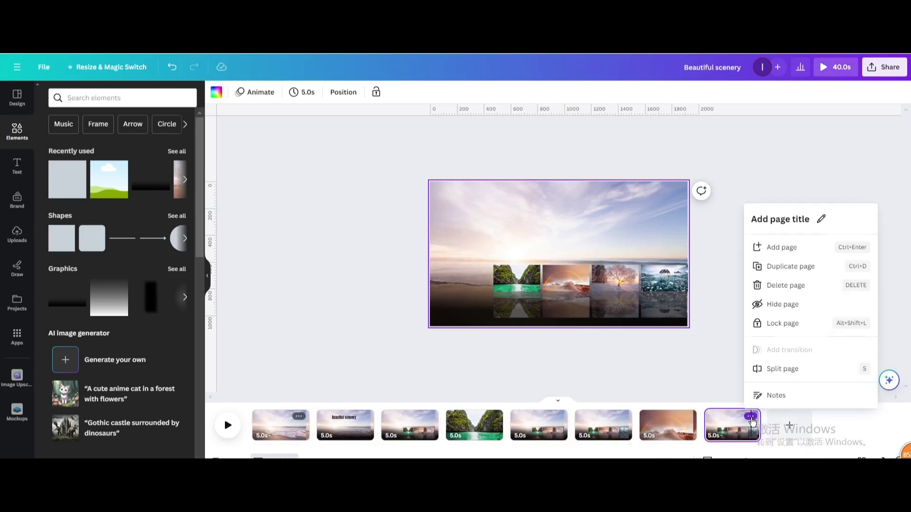
left_click(769, 266)
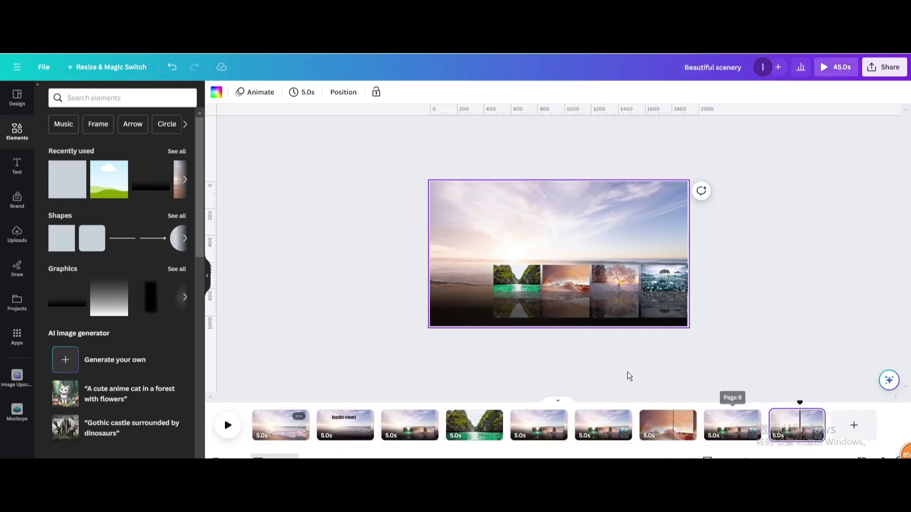
left_click(597, 288)
left_click_drag(608, 286, 566, 287)
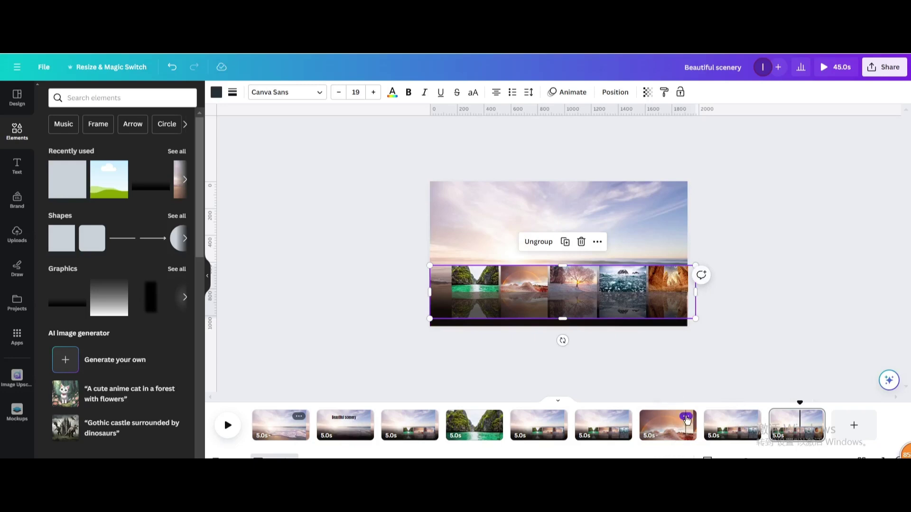
Step: Place a duplicate of page 7 at the end of the timeline and shift its photo group left until the snowy tree photo fills the page
left_click(686, 417)
left_click(710, 266)
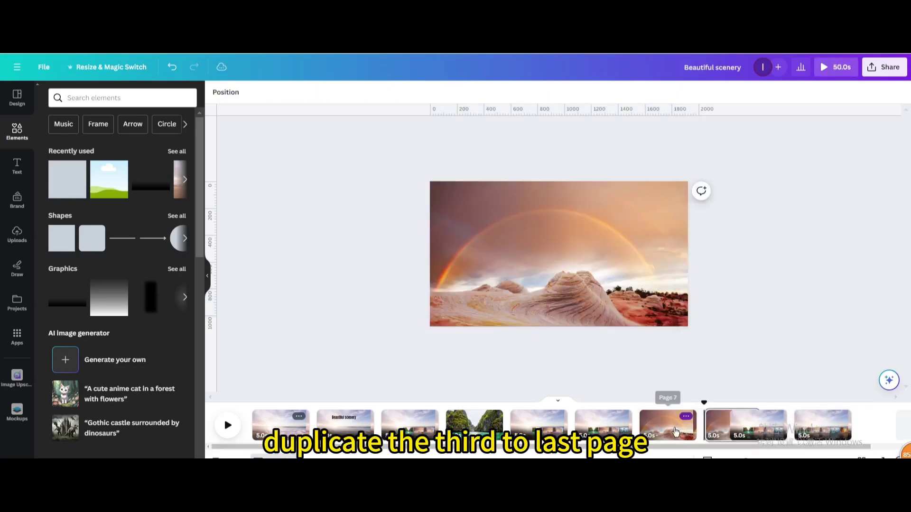
left_click_drag(732, 427, 761, 432)
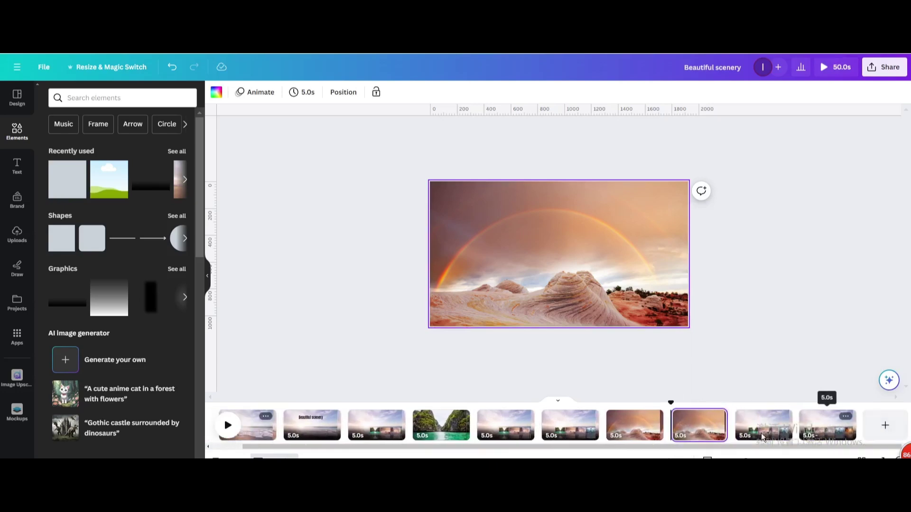
left_click_drag(702, 431, 802, 425)
left_click(646, 284)
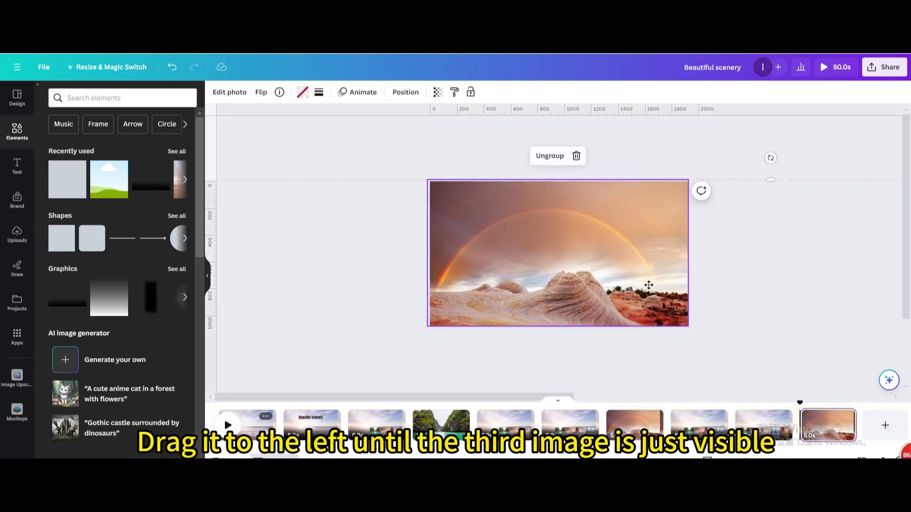
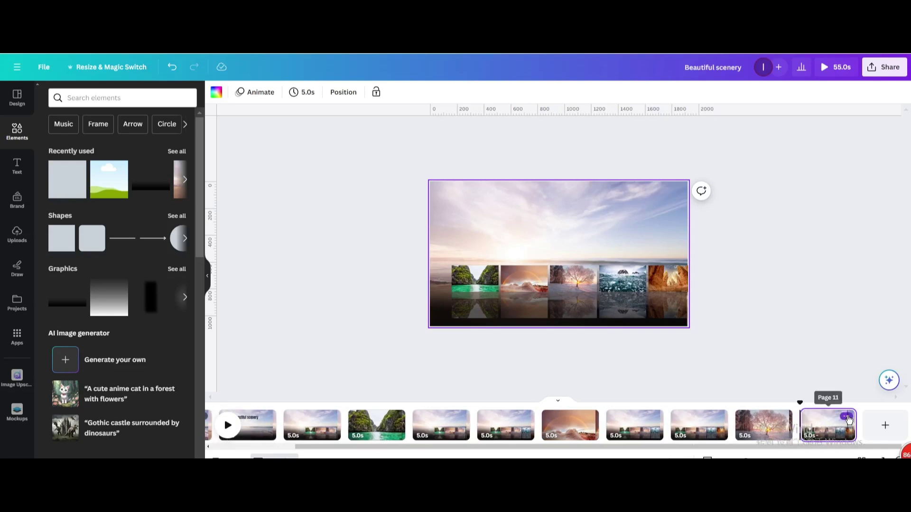
Step: Duplicate page 11 and shift the photo group on the copy left until the orange canyon photo is fully inside the page
left_click(847, 418)
left_click(816, 269)
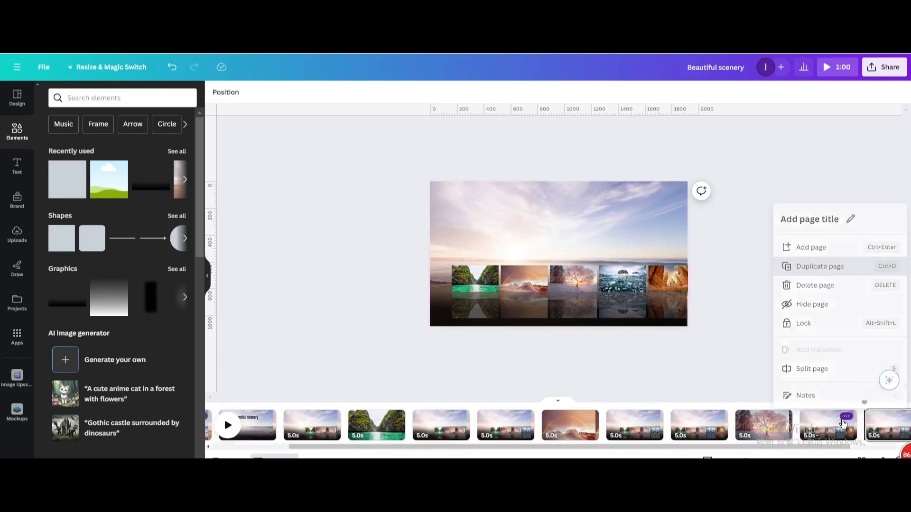
left_click(597, 300)
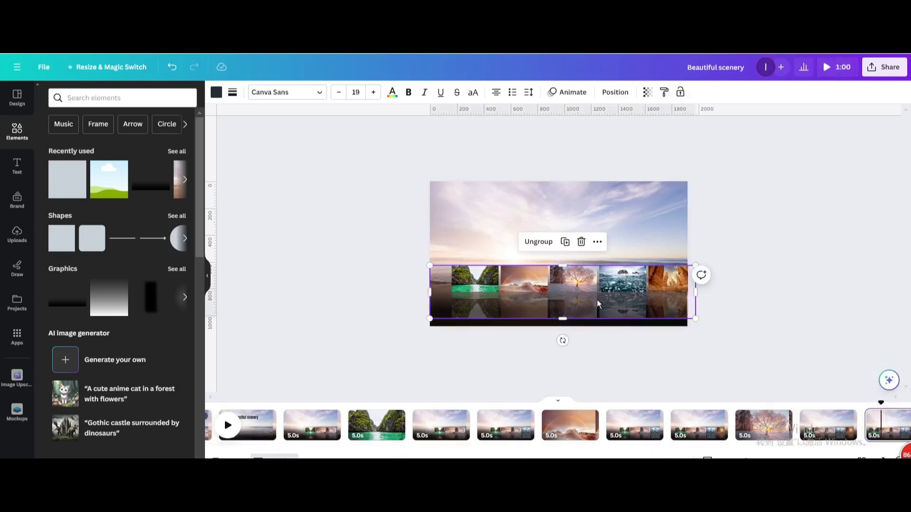
left_click_drag(597, 300, 553, 299)
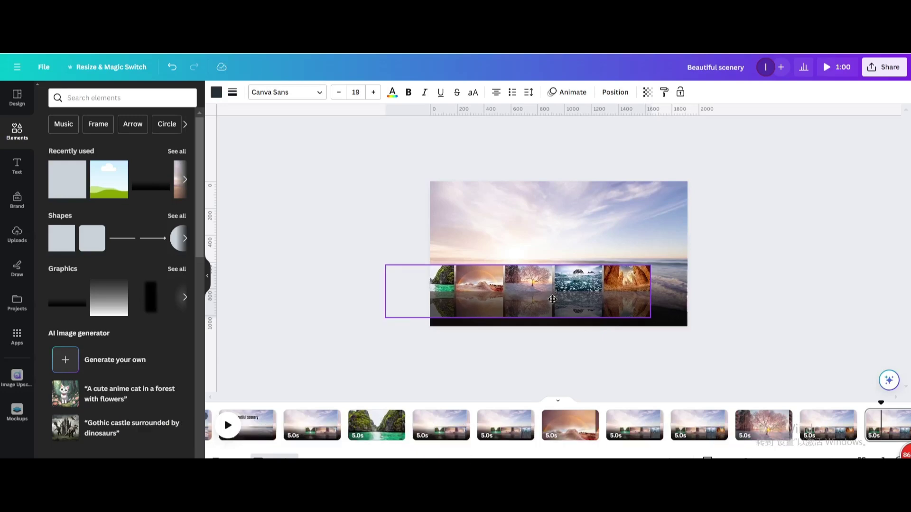
left_click_drag(552, 299, 553, 299)
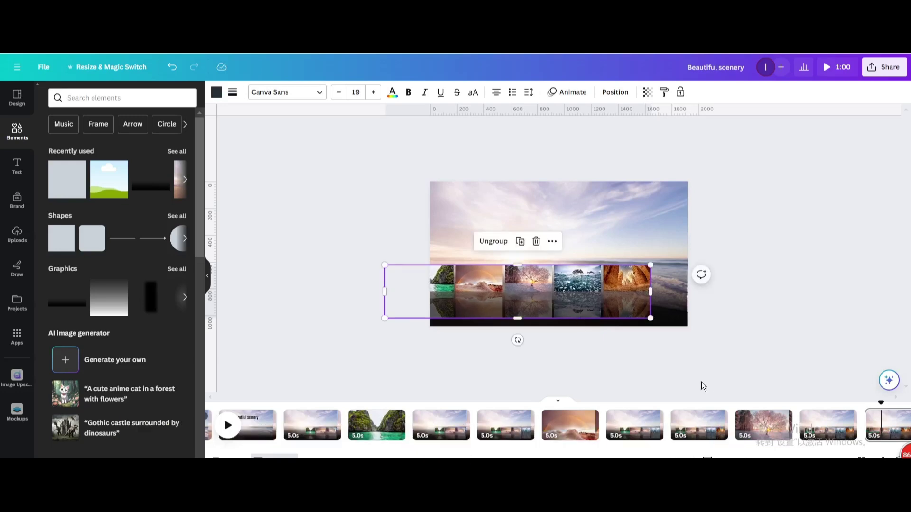
Step: Duplicate page 10, the one filled by the snowy tree photo, and move the copy to the end of the timeline
left_click(782, 421)
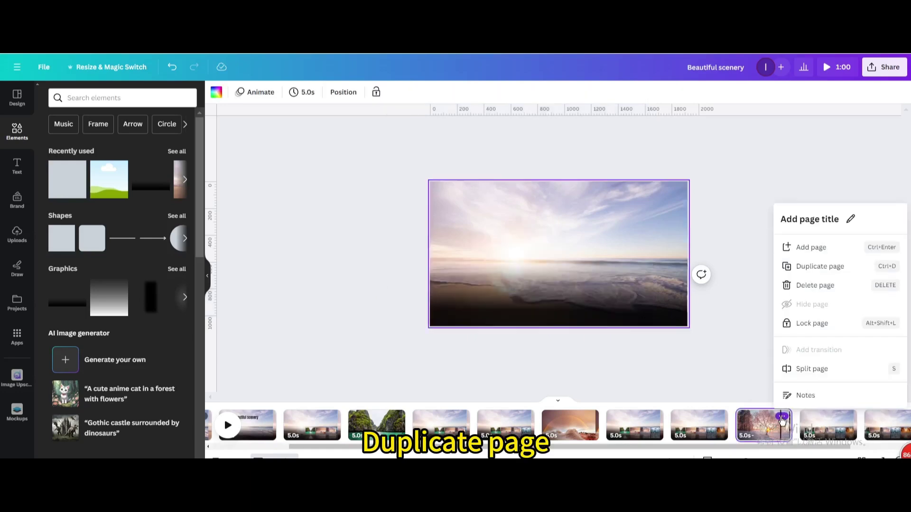
left_click(810, 273)
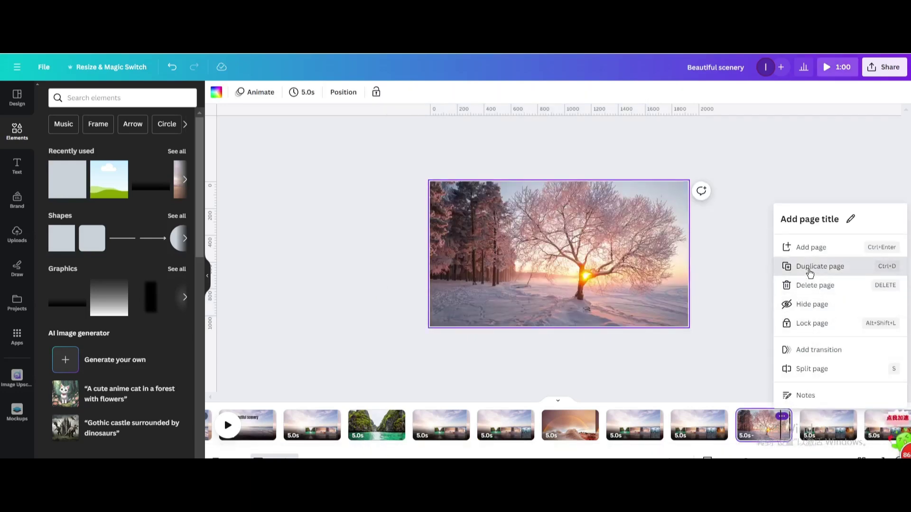
mouse_move(821, 427)
left_mouse_down()
mouse_move(840, 425)
mouse_move(781, 425)
mouse_move(833, 432)
mouse_move(816, 433)
left_mouse_up()
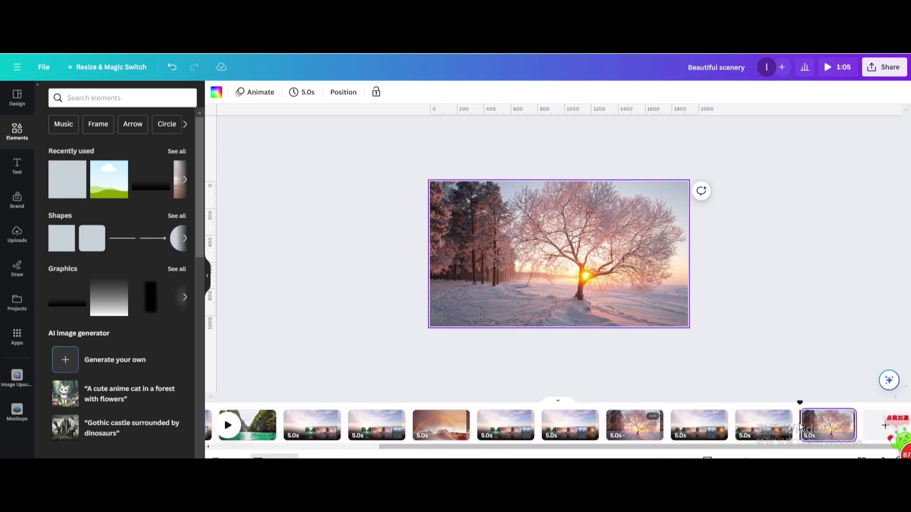
Step: Shift the photo group on the last page left until the icy sea photo fills the page
mouse_move(801, 428)
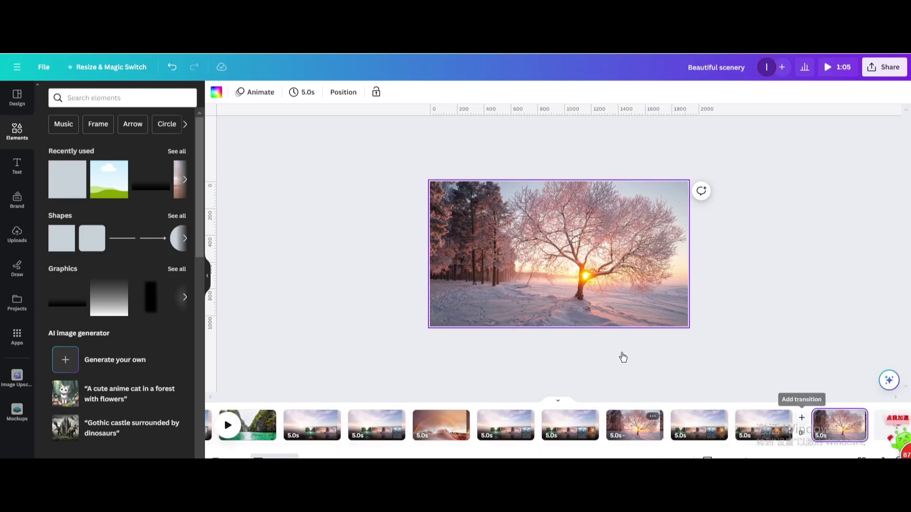
left_click(655, 283)
left_click_drag(611, 273, 477, 273)
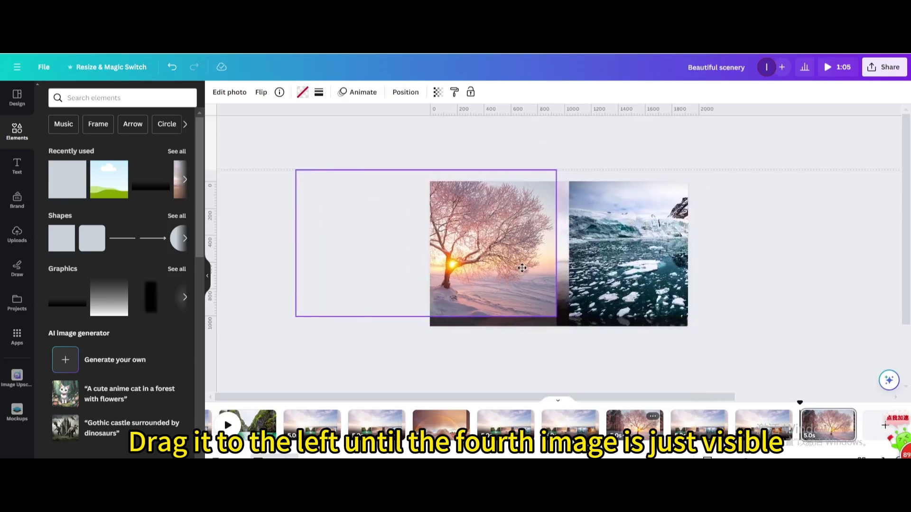
left_click_drag(646, 270, 503, 279)
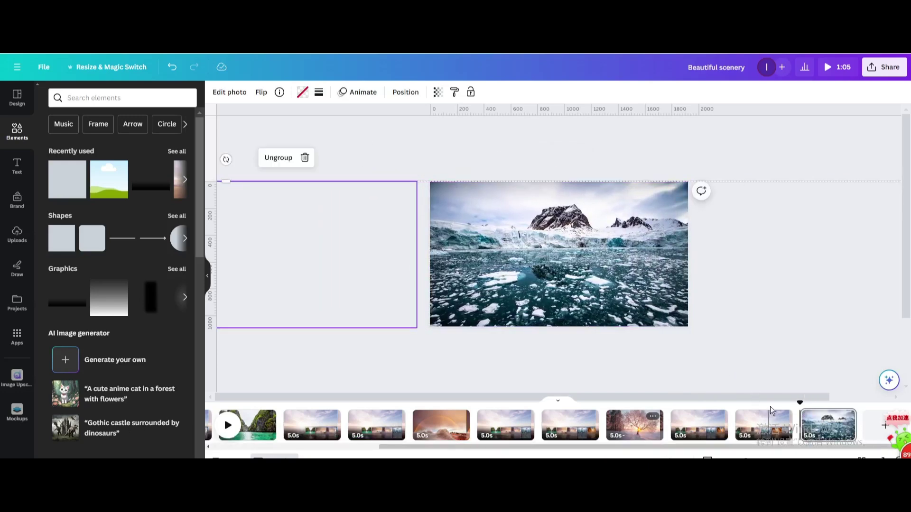
Step: Duplicate page 12, the one with the small photo row, and move the copy to the end of the timeline
left_click(782, 418)
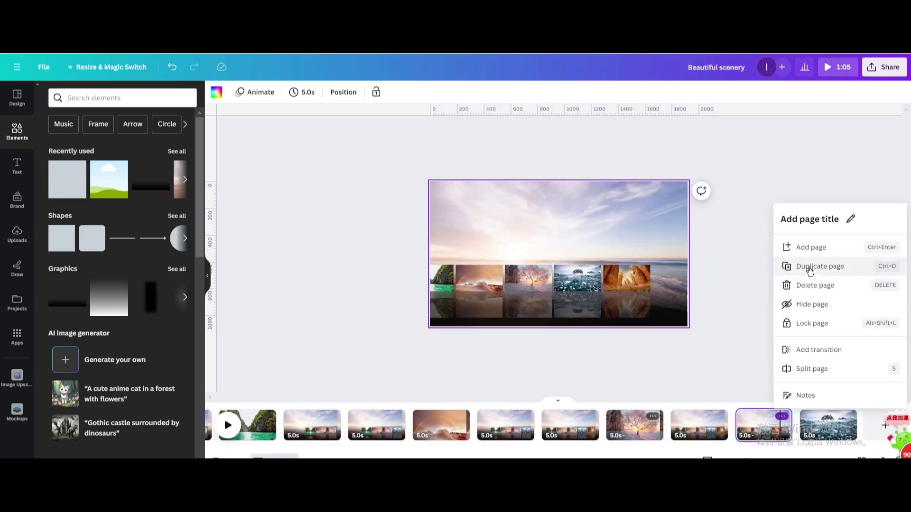
key("ctrl+d")
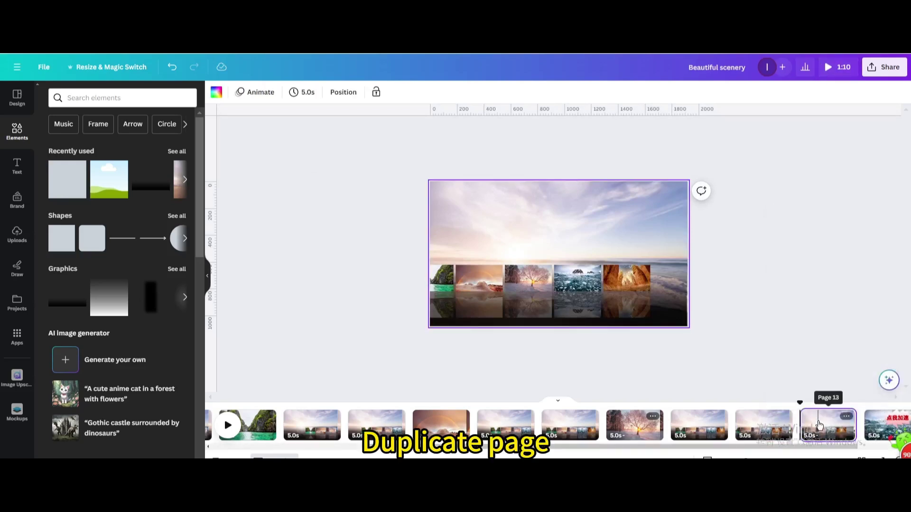
mouse_move(820, 423)
left_mouse_down()
mouse_move(756, 421)
mouse_move(835, 421)
left_mouse_up()
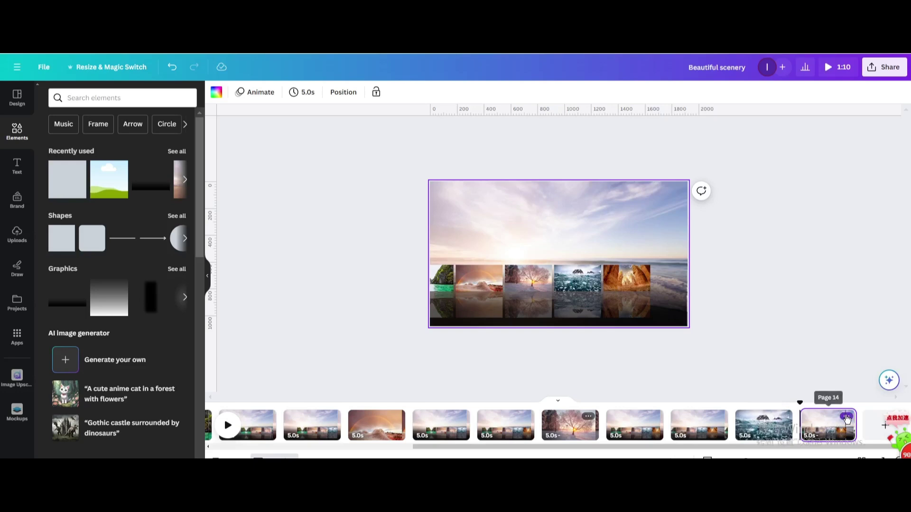
Step: Duplicate page 14 and shift the photo group on the copy left until the green lagoon photo has left the page
left_click(847, 417)
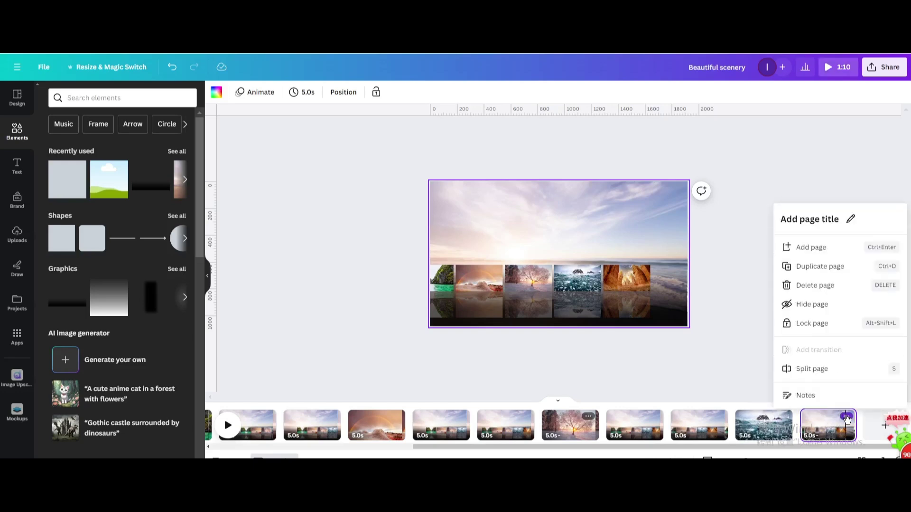
left_click(816, 267)
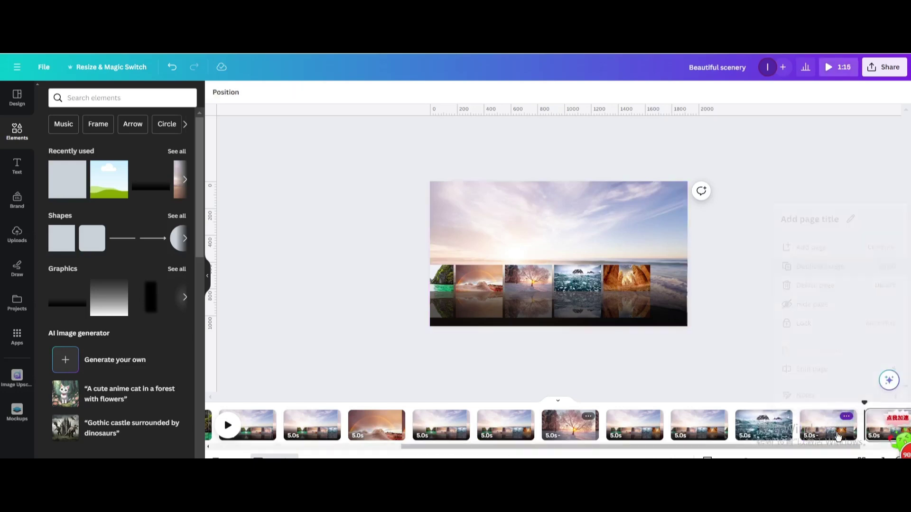
left_click(875, 435)
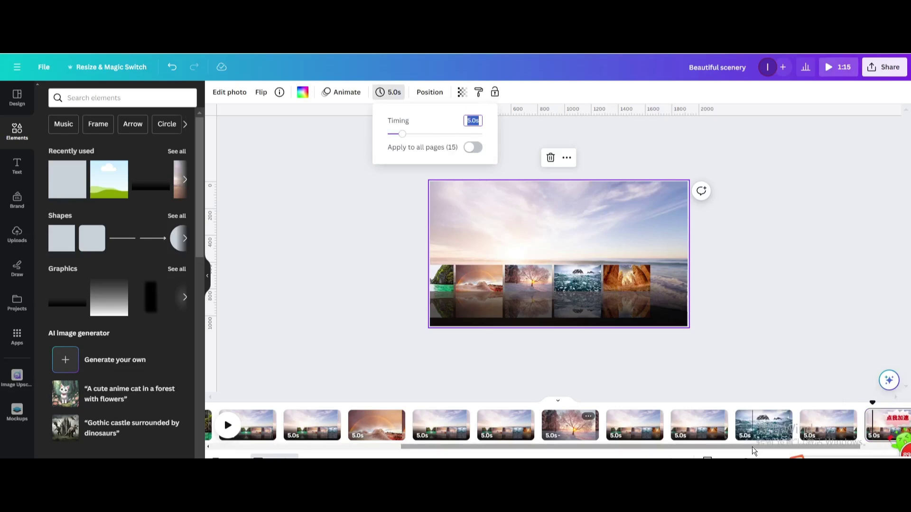
left_click_drag(750, 447, 790, 447)
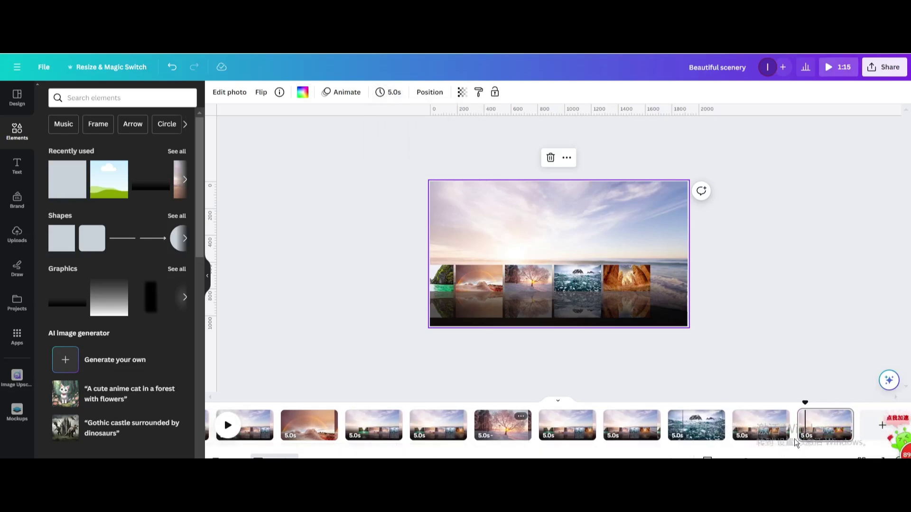
left_click(601, 298)
left_click_drag(616, 292, 579, 294)
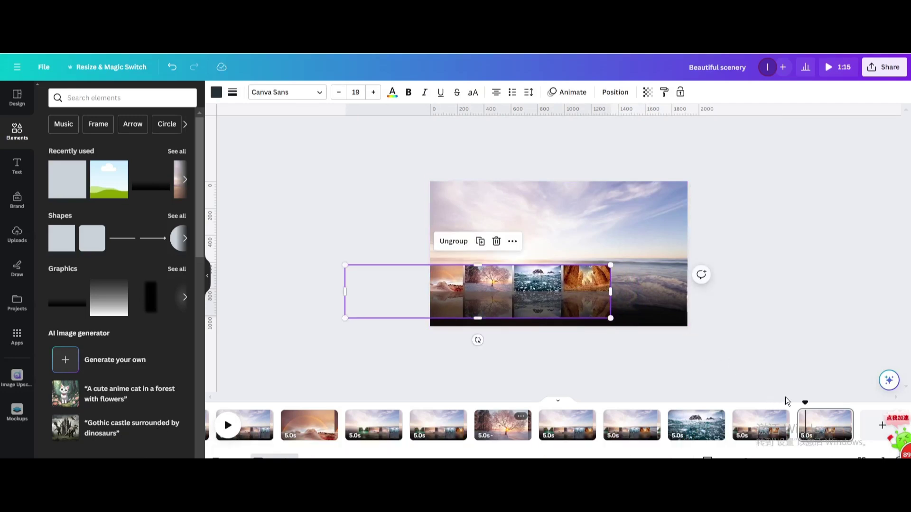
Step: Place a duplicate of page 13 at the end of the timeline and shift its photo group left until the orange canyon photo fills the page
mouse_move(845, 418)
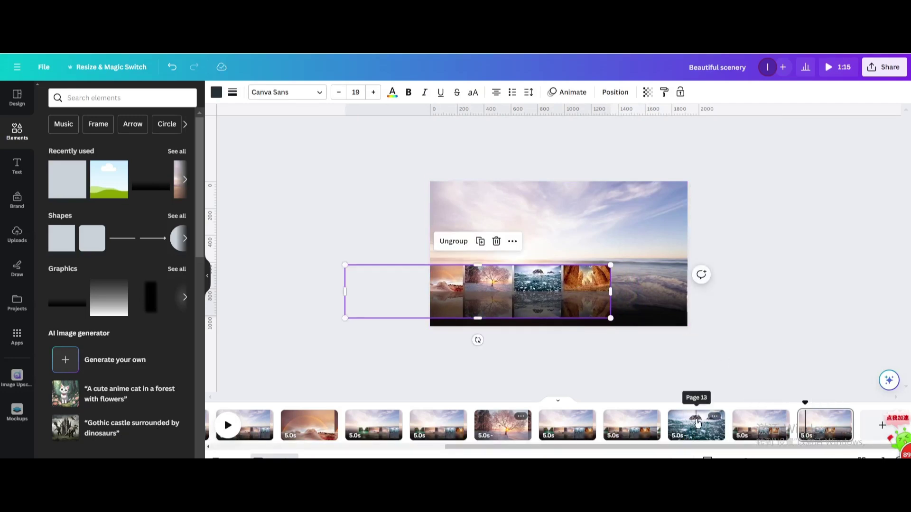
left_click(714, 418)
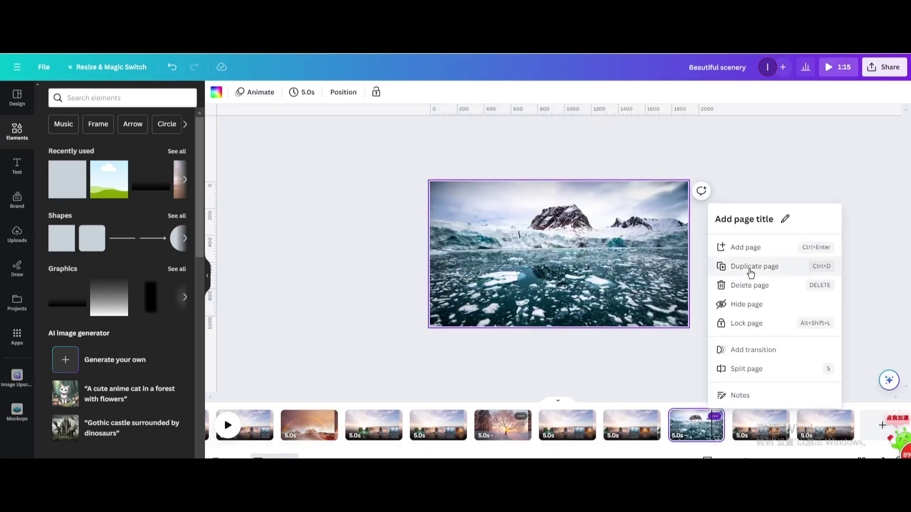
key("ctrl+d")
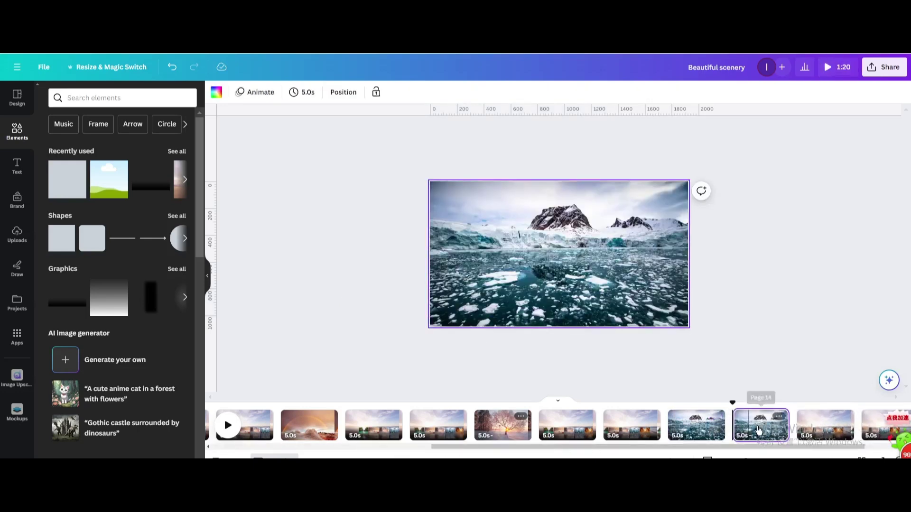
left_click_drag(759, 427, 808, 424)
left_click(614, 256)
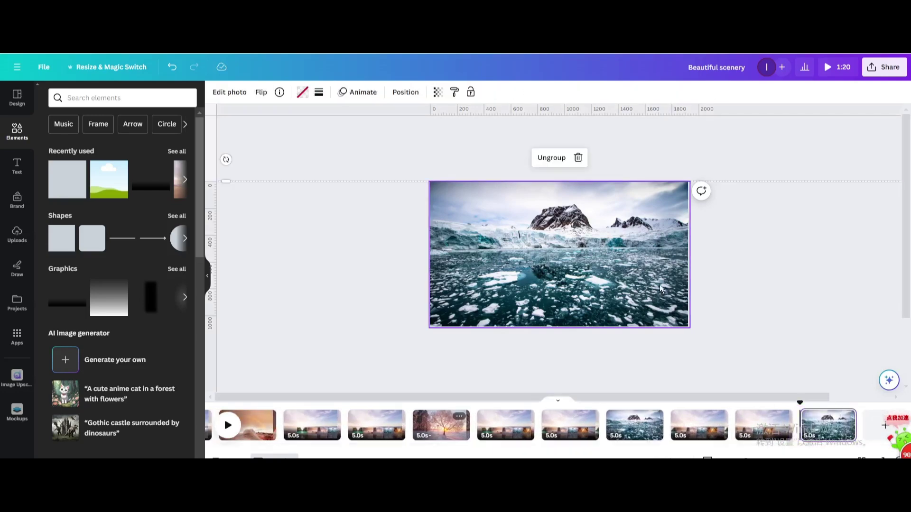
left_click_drag(625, 271, 457, 256)
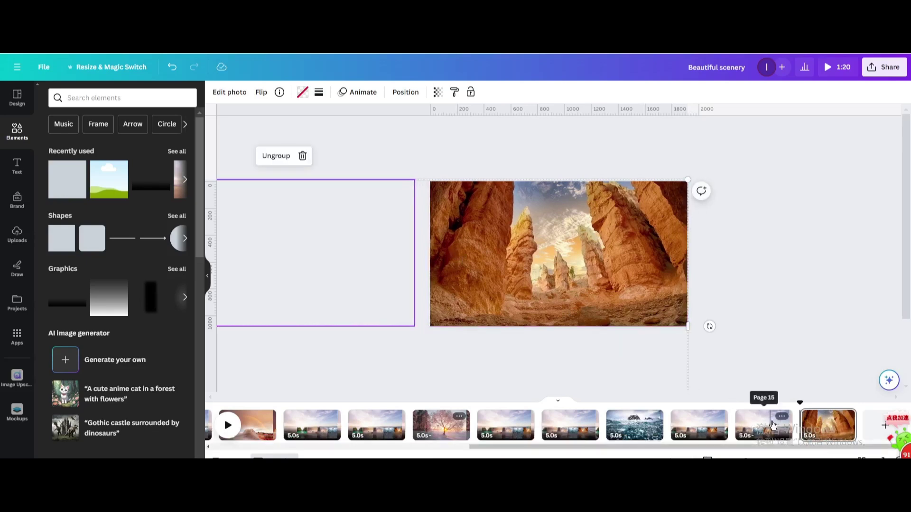
Step: Place a duplicate of page 15 at the end of the timeline and shift its photo group right until all five photos are fully visible
left_click(781, 418)
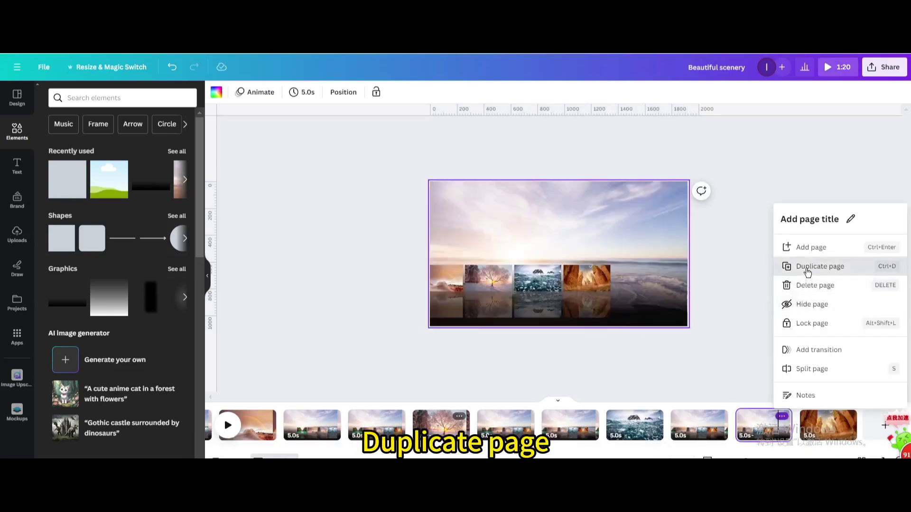
key("ctrl+d")
left_click_drag(828, 424, 799, 427)
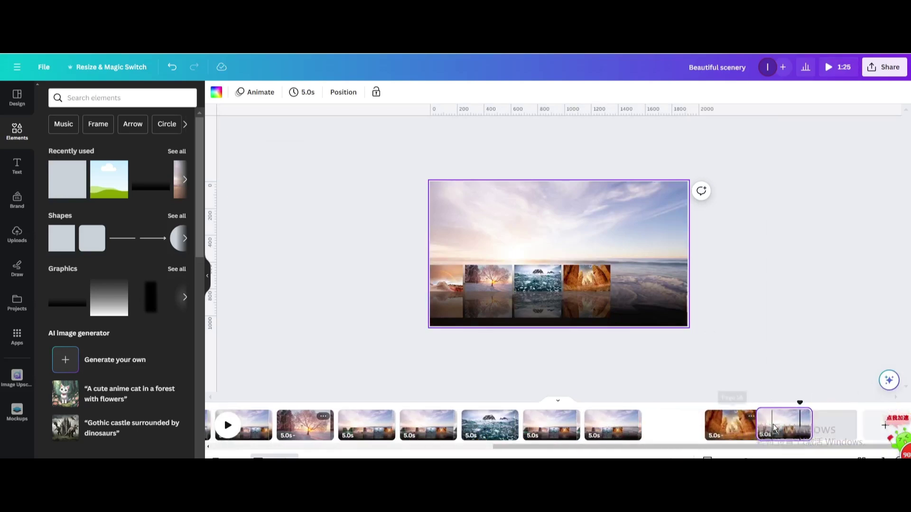
left_click(571, 283)
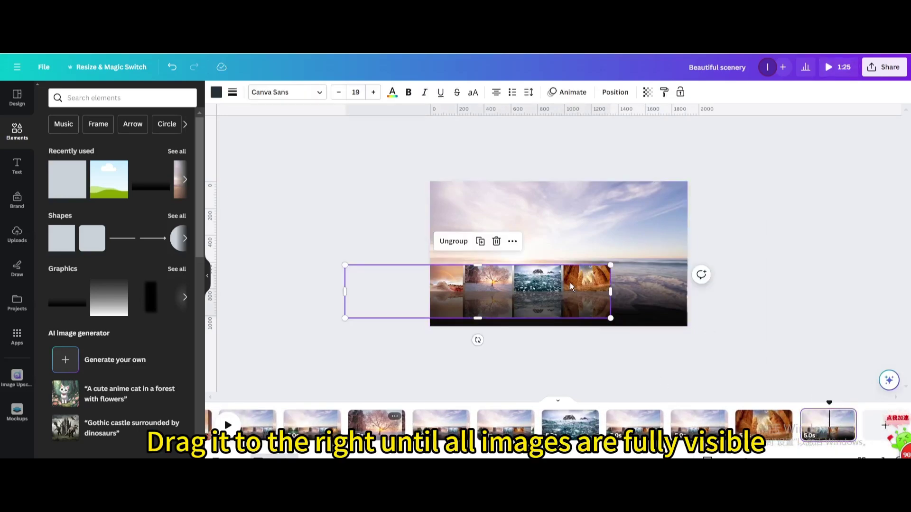
left_click_drag(535, 287, 602, 290)
left_click(353, 305)
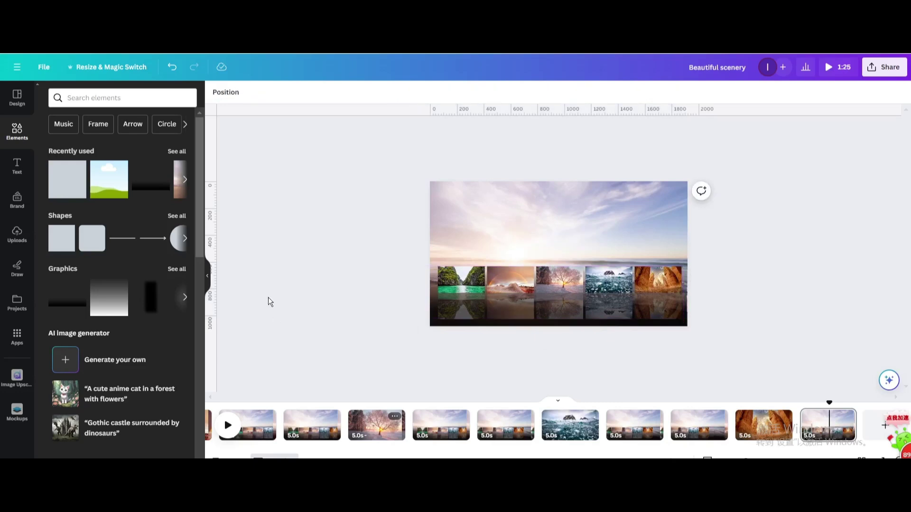
Step: Add a Match & Move transition between the last two pages, set its duration to 2.5 seconds and apply it between all pages
left_click(801, 417)
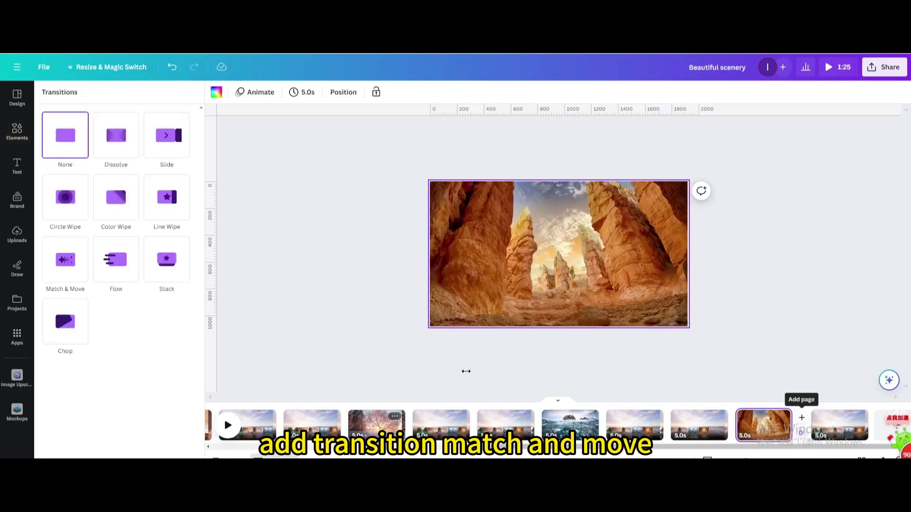
left_click(46, 275)
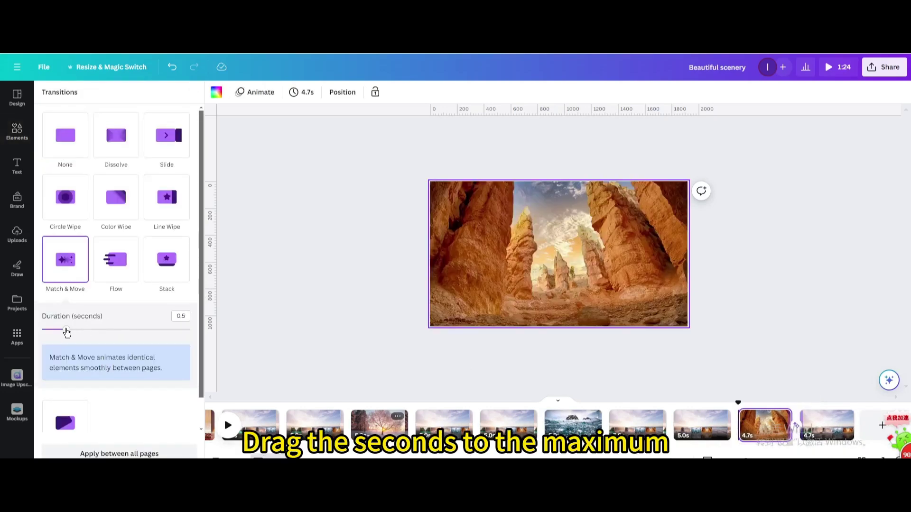
left_click_drag(71, 330, 191, 340)
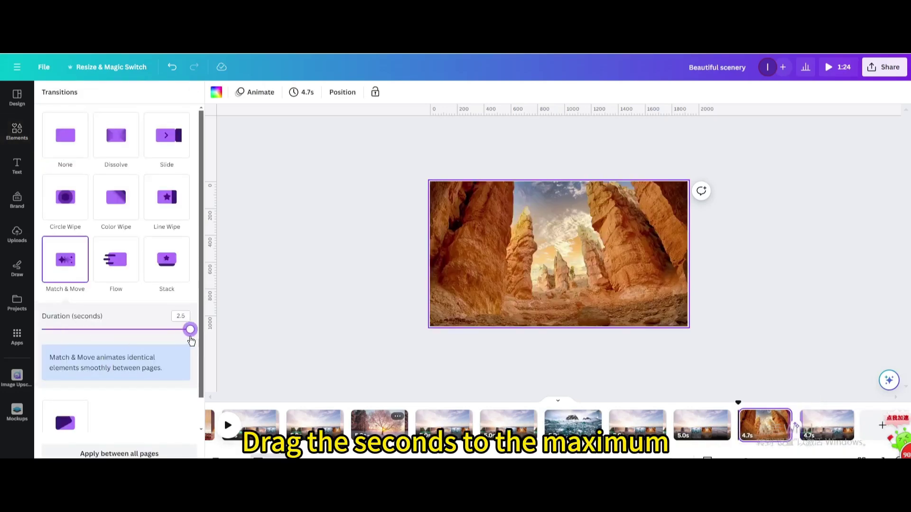
left_click(133, 454)
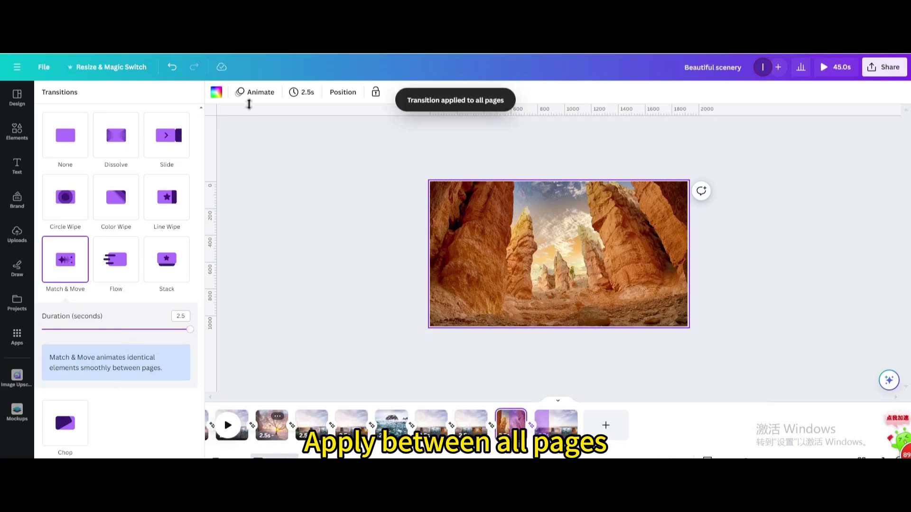
Step: Apply the 2.5-second page timing to all 17 pages
left_click(304, 94)
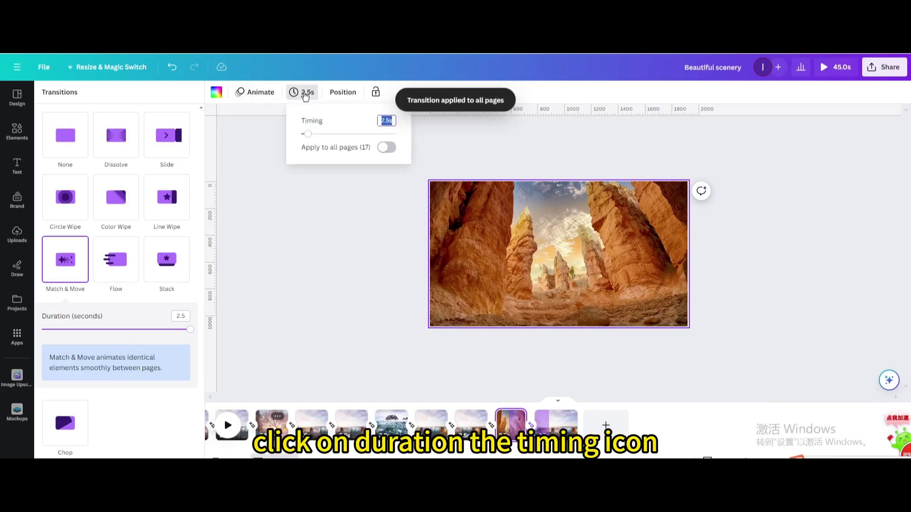
left_click(386, 147)
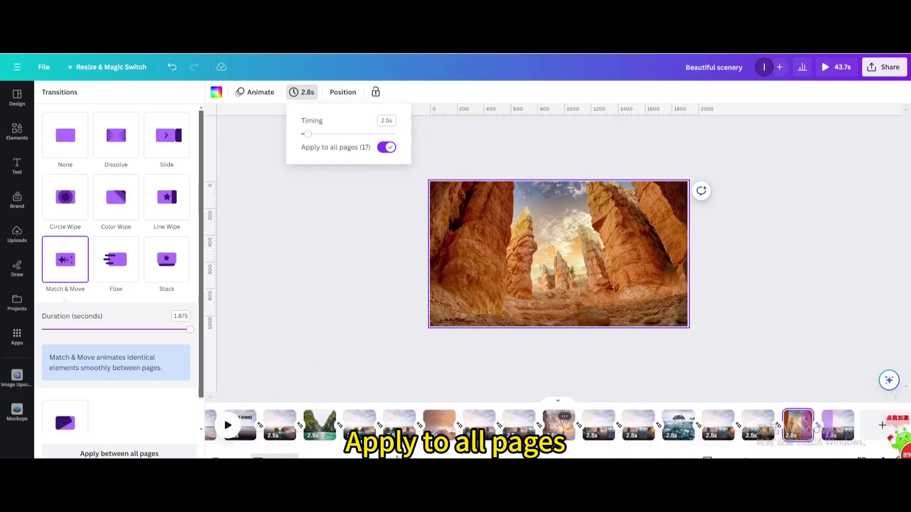
Step: Return to the start of the timeline and preview the whole video
left_click_drag(417, 452, 230, 455)
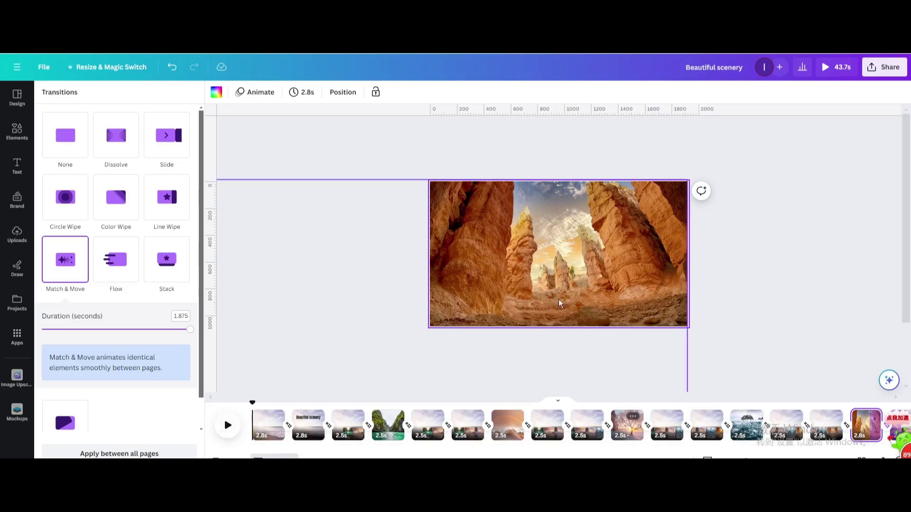
left_click(847, 71)
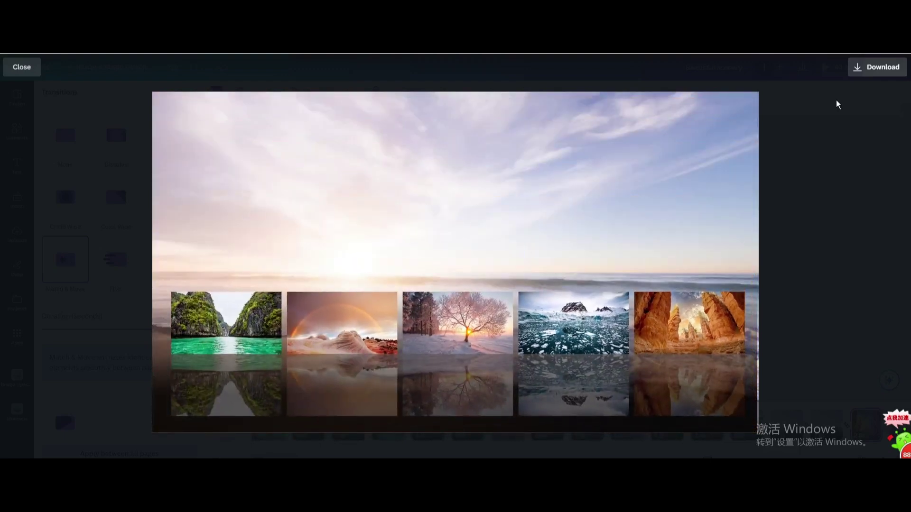
key("Escape")
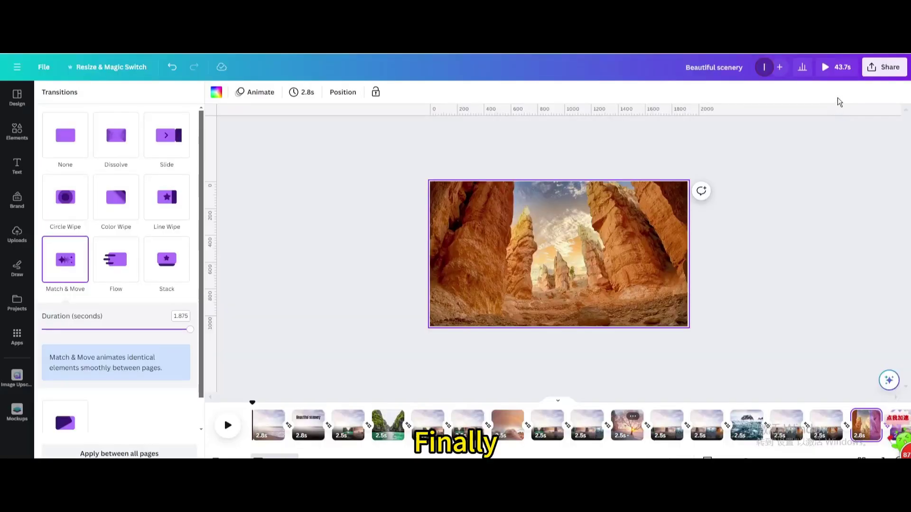
Step: Download all 17 pages of the design as an MP4 video at 1080p quality
left_click(876, 72)
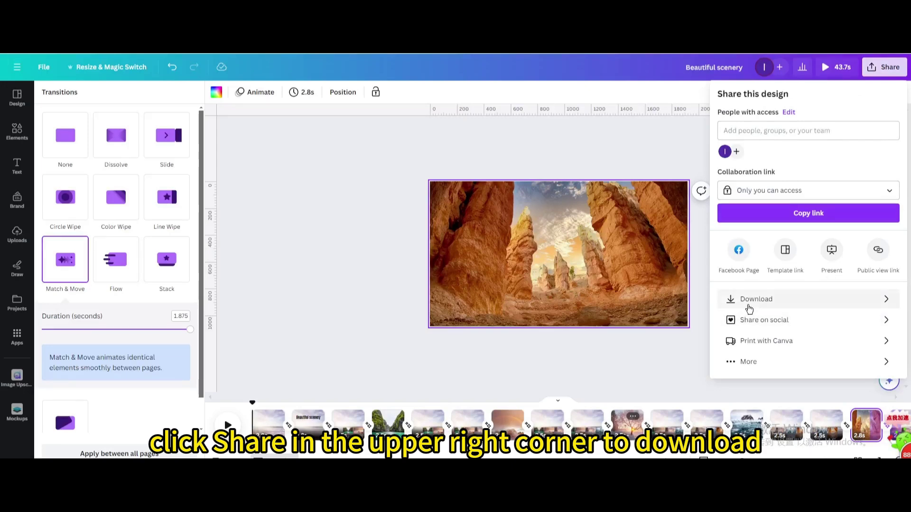
left_click(745, 299)
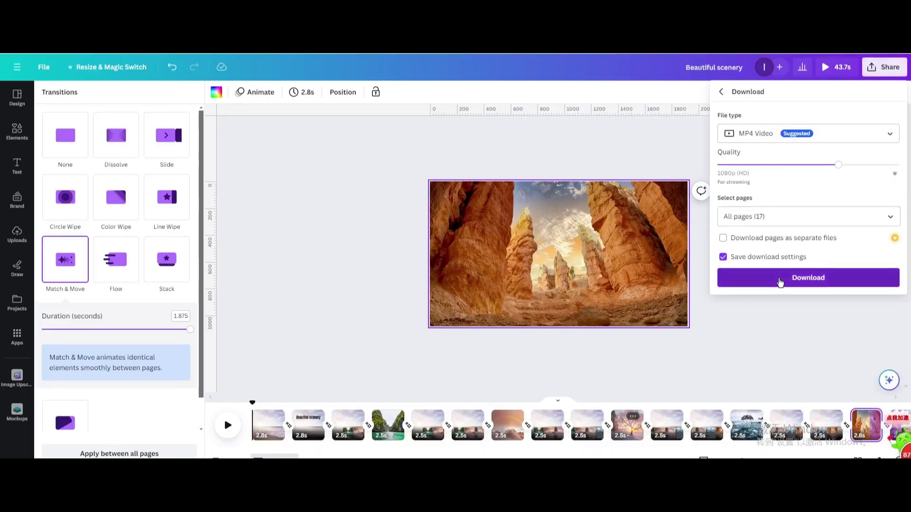
left_click(779, 282)
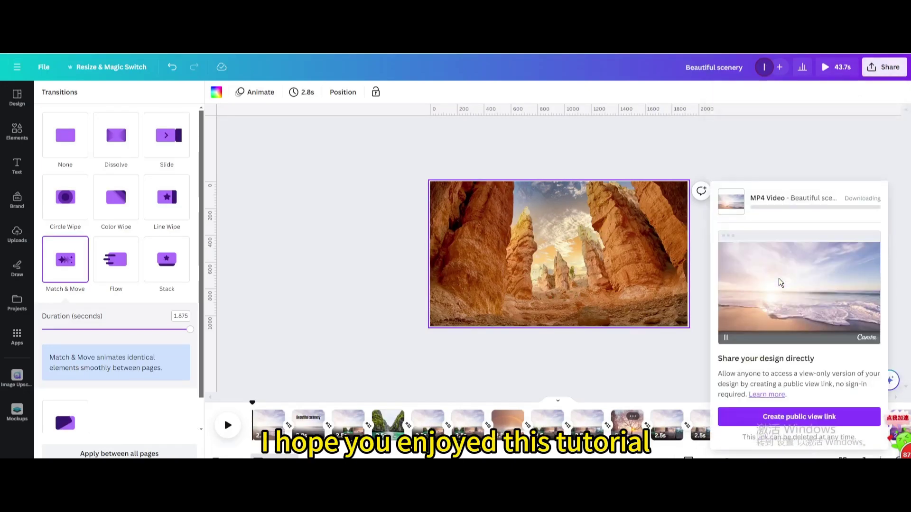